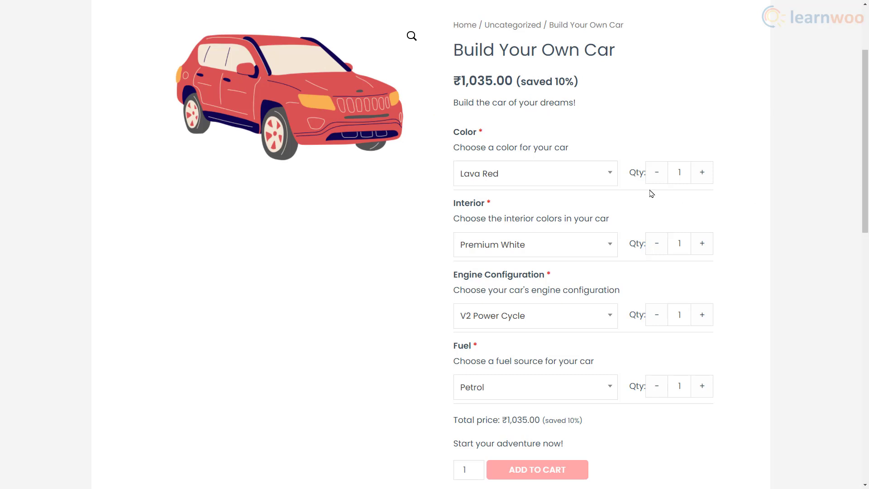
# Review the Color, Interior, Engine Configuration and Fuel choices, keeping Lava Red, Premium White, V2 Power Cycle and Petrol.
pyautogui.click(613, 177)
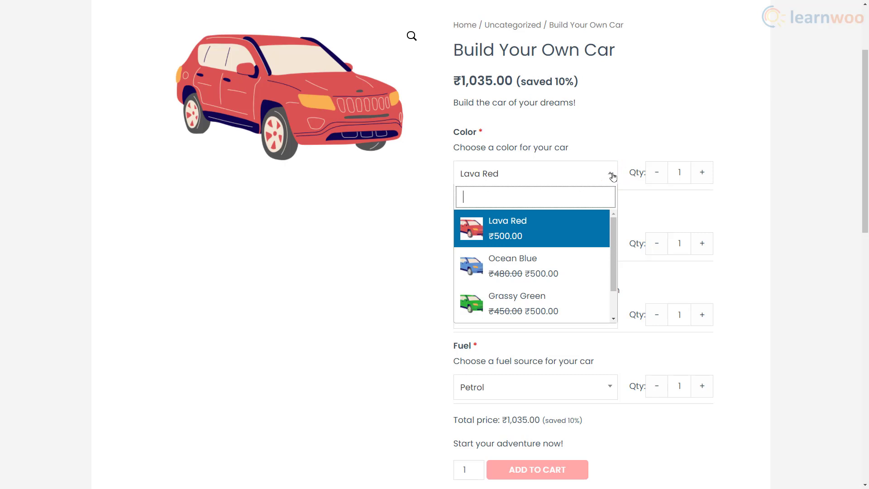
pyautogui.click(613, 177)
pyautogui.click(609, 243)
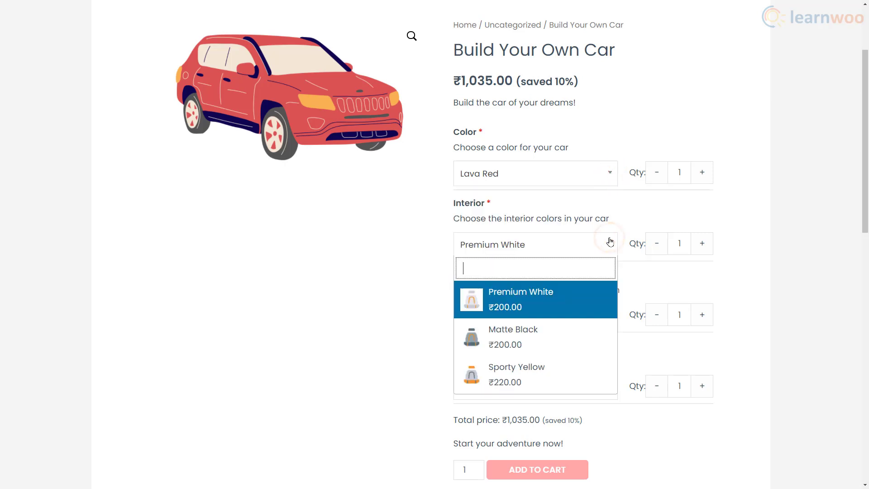
pyautogui.click(610, 242)
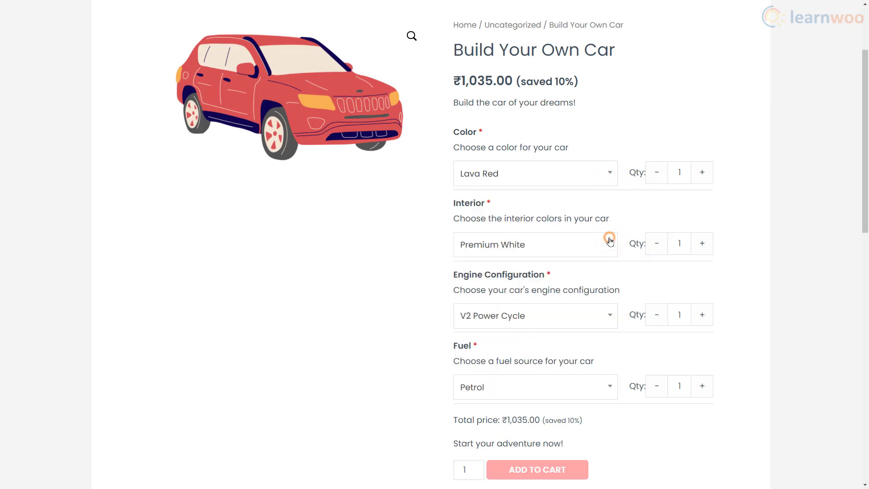
pyautogui.click(602, 317)
pyautogui.click(602, 316)
pyautogui.click(602, 389)
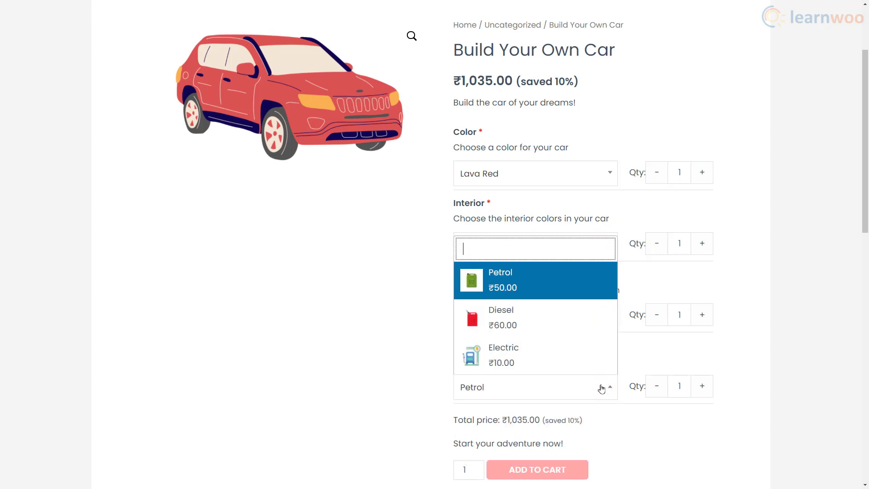
pyautogui.click(601, 388)
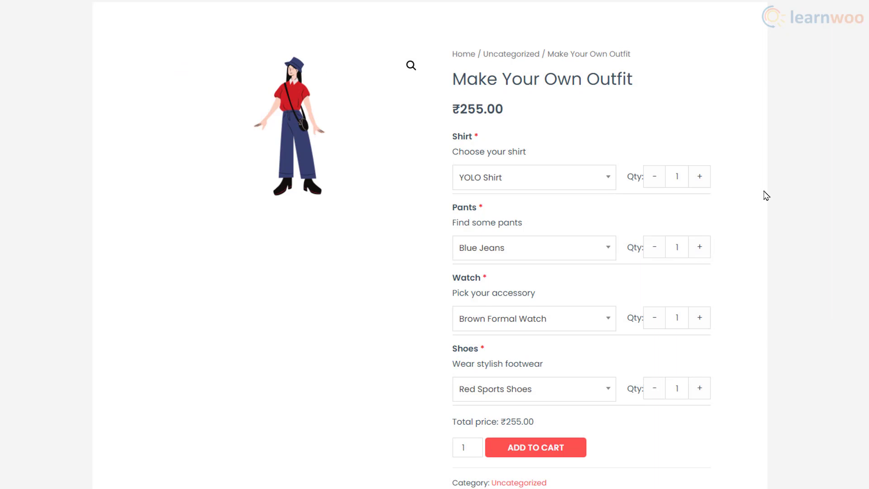
# Build the outfit from NY Shirt, Brown Pants, Green Casual Watch and Brown Sneakers.
pyautogui.click(602, 176)
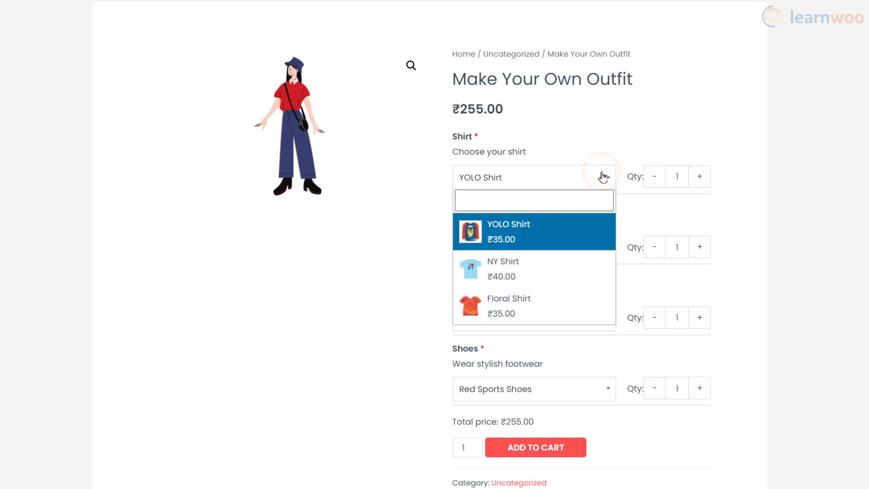
pyautogui.click(595, 260)
pyautogui.click(601, 256)
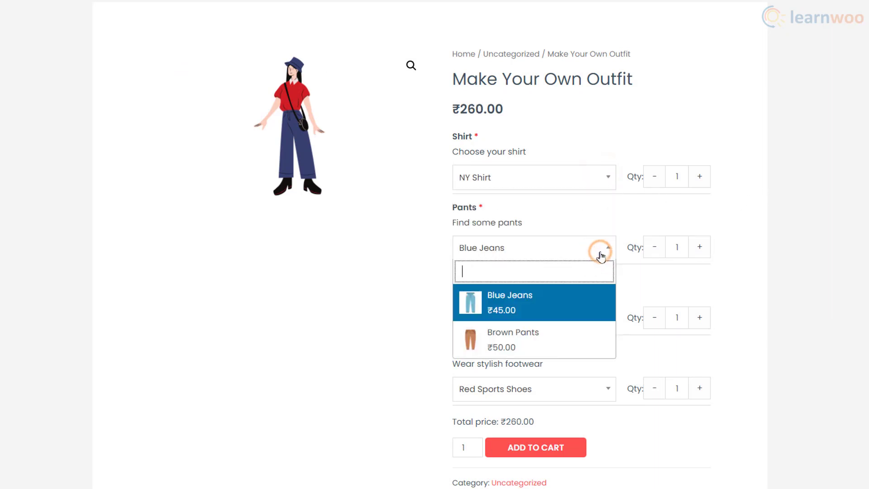
pyautogui.click(569, 334)
pyautogui.click(583, 319)
pyautogui.click(564, 406)
pyautogui.click(582, 394)
pyautogui.click(556, 473)
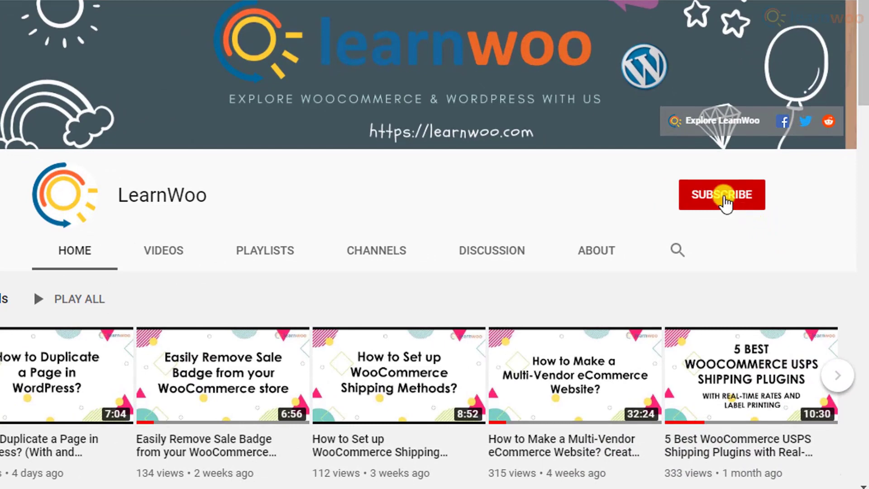
# Subscribe to LearnWoo and set the channel's notification bell to All.
pyautogui.click(725, 194)
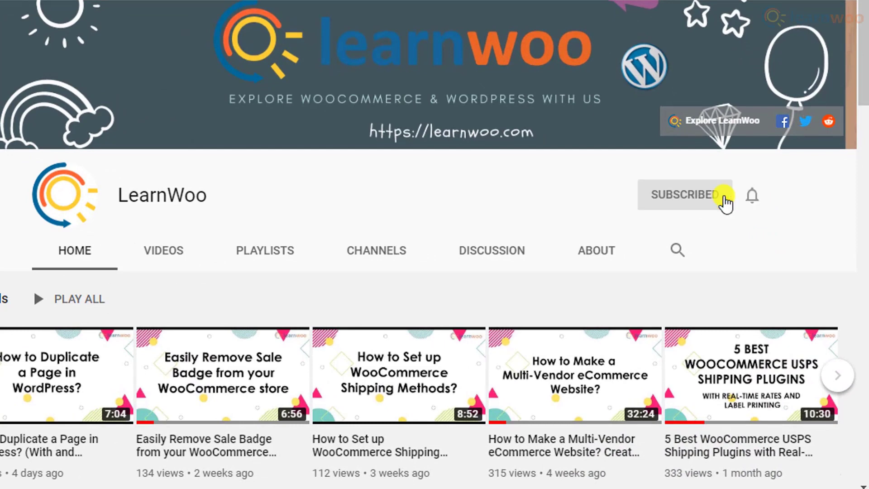
pyautogui.click(750, 196)
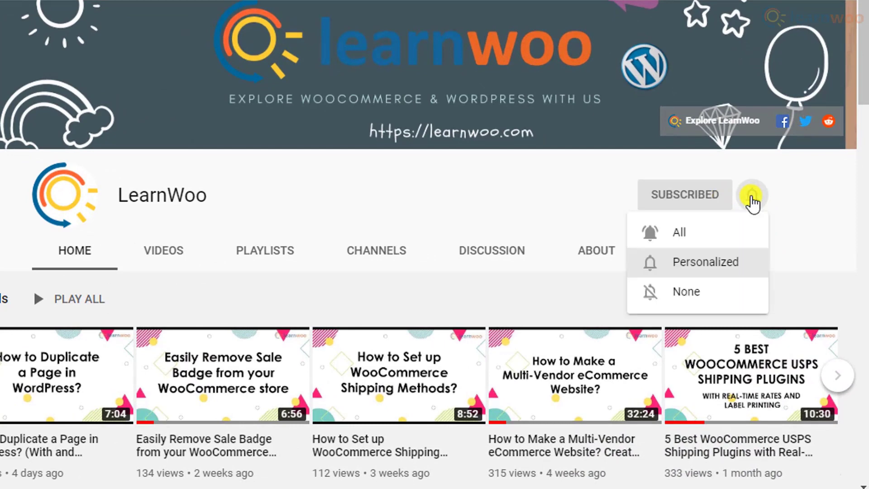
pyautogui.click(743, 232)
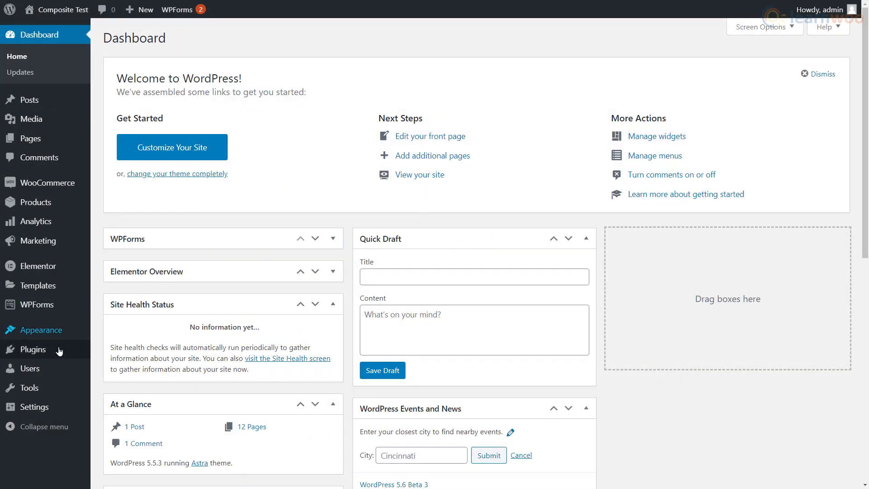
# Search Plugins > Add New for 'WPC Composite Products' and install it.
pyautogui.moveTo(59, 351)
pyautogui.click(121, 366)
pyautogui.click(695, 73)
pyautogui.write('WPC Composite P')
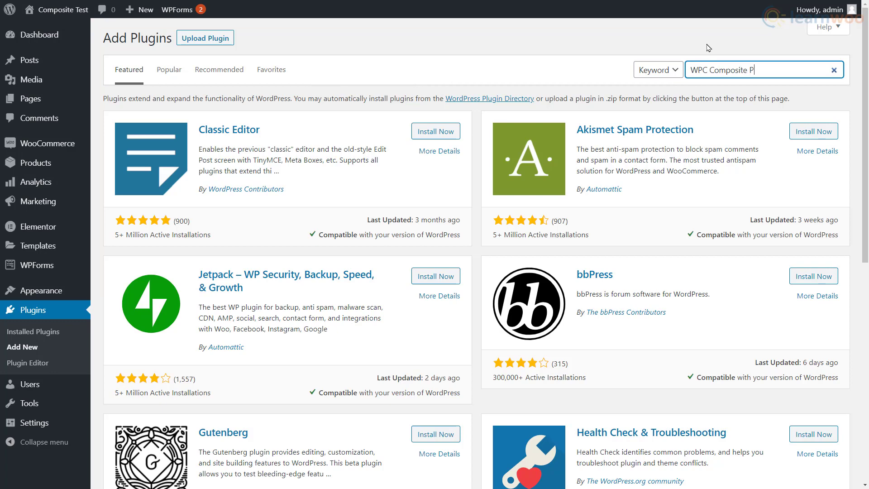
pyautogui.write('roducts')
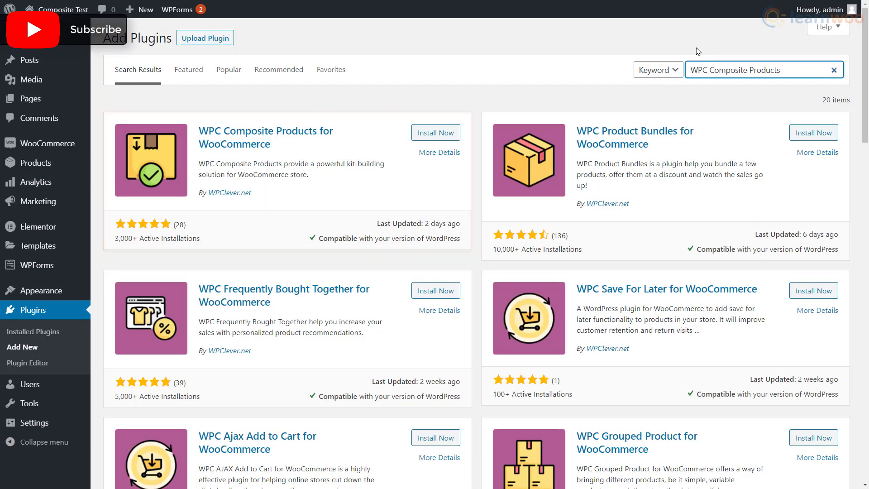
pyautogui.click(445, 132)
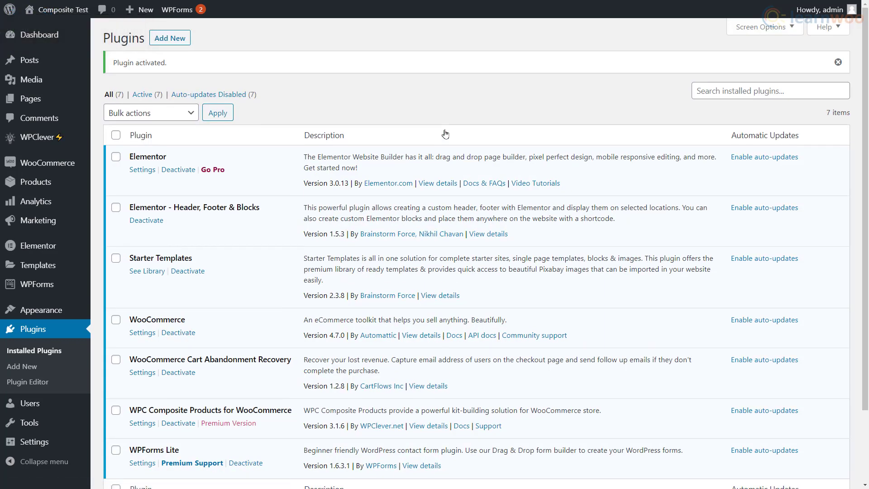
pyautogui.scroll(-2, 446, 132)
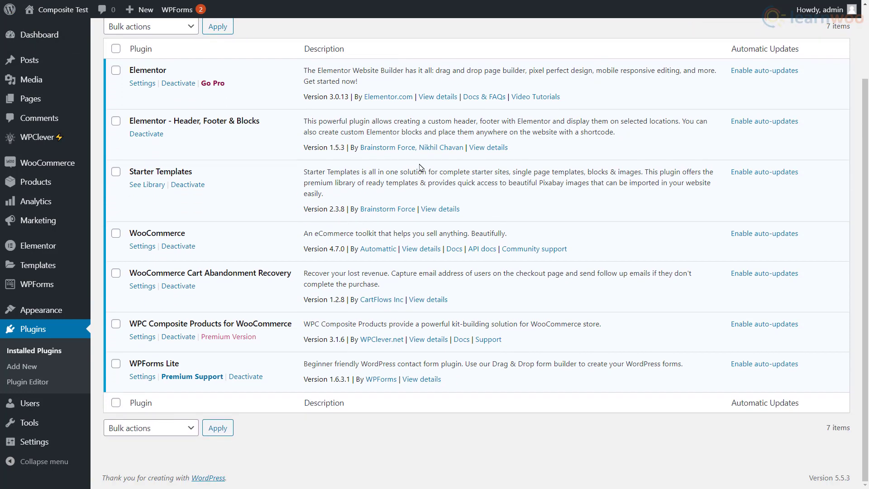
# In WPC Composite Products settings, keep From regular price, use Select2, exclude unpurchasable, hide quantity.
pyautogui.click(143, 336)
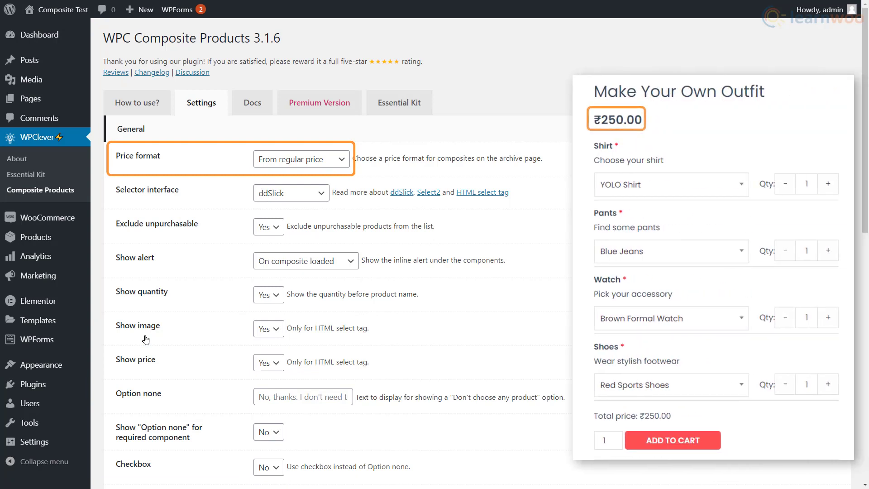
pyautogui.click(345, 163)
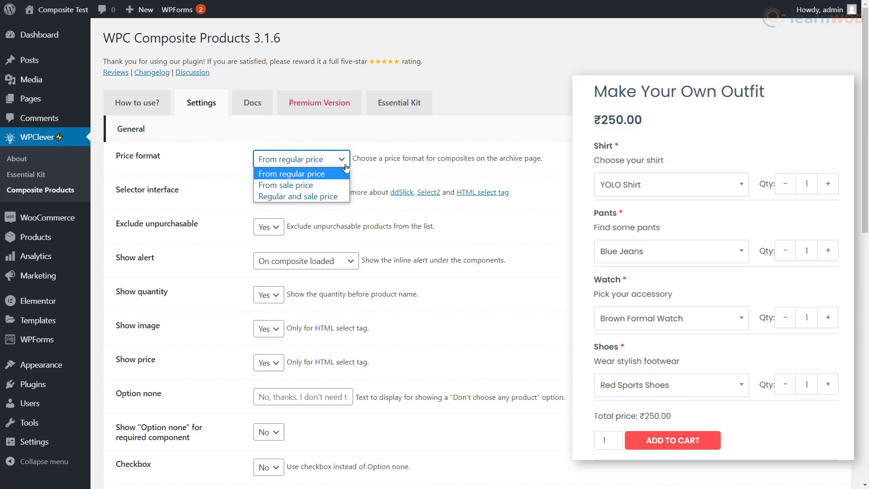
pyautogui.click(346, 171)
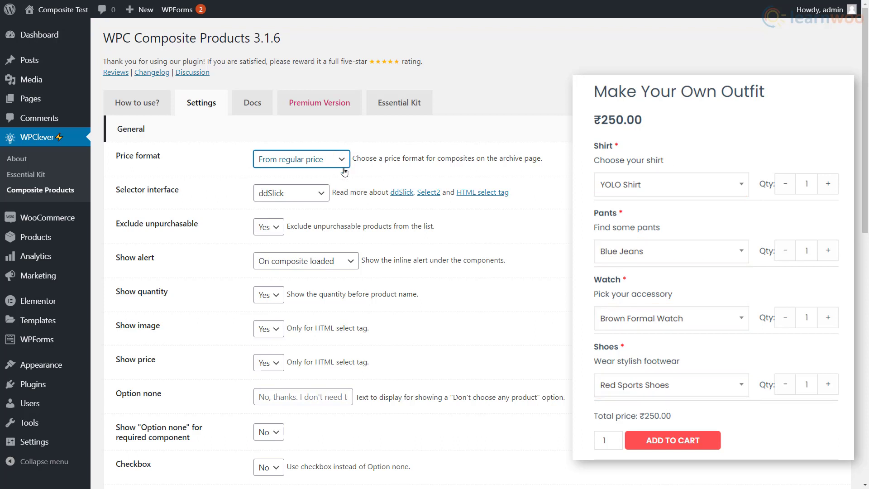
pyautogui.click(327, 194)
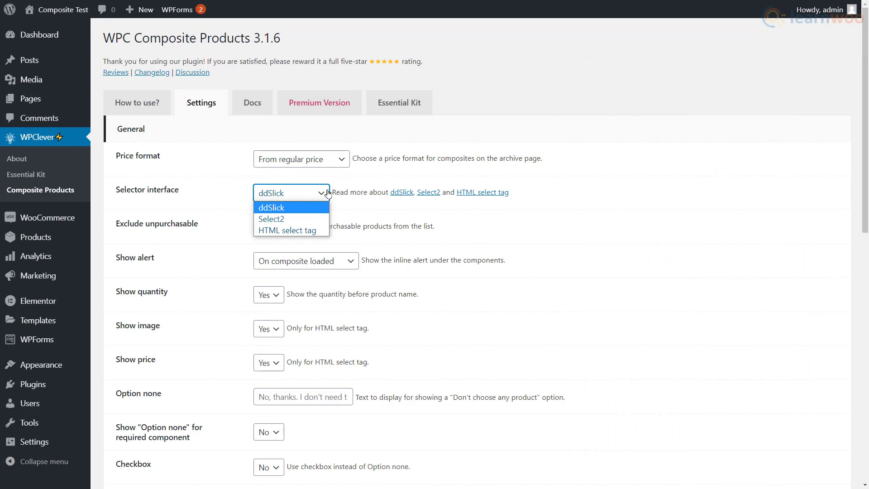
pyautogui.click(317, 218)
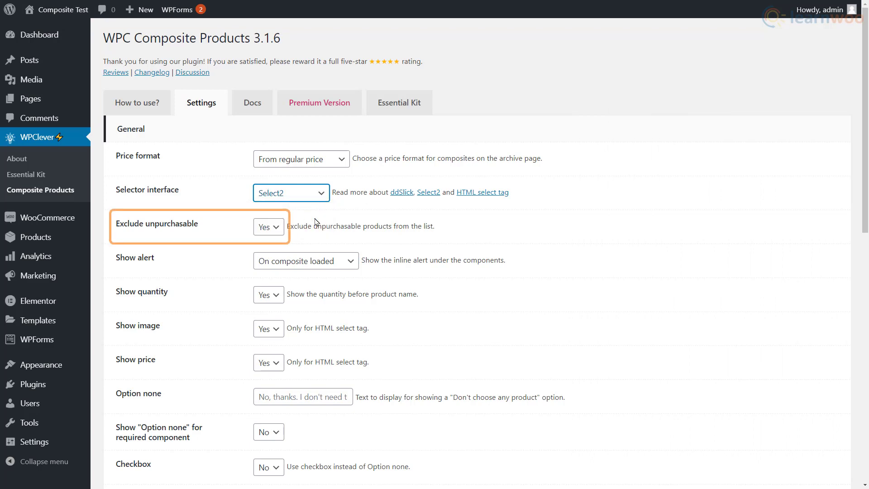
pyautogui.click(275, 235)
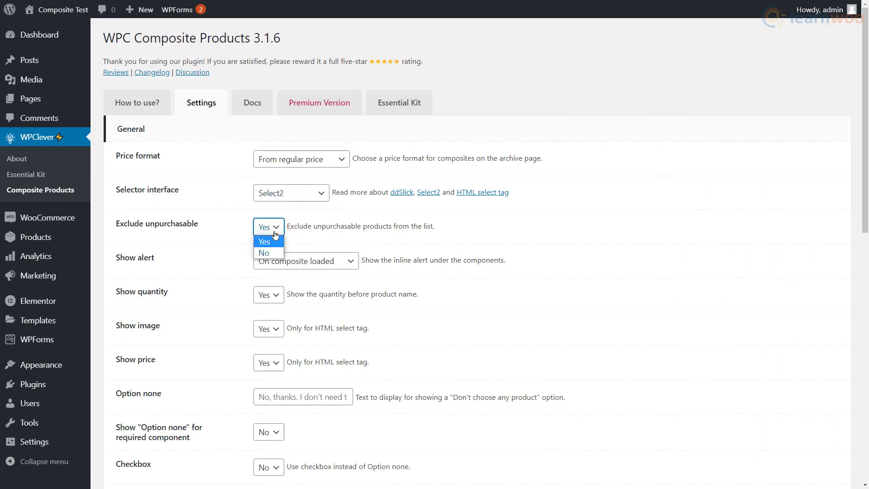
pyautogui.click(282, 242)
pyautogui.click(280, 294)
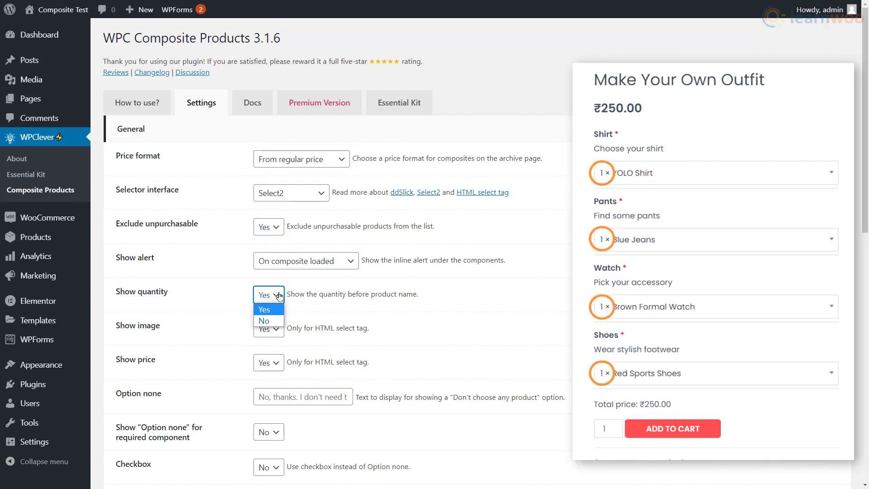
pyautogui.click(277, 320)
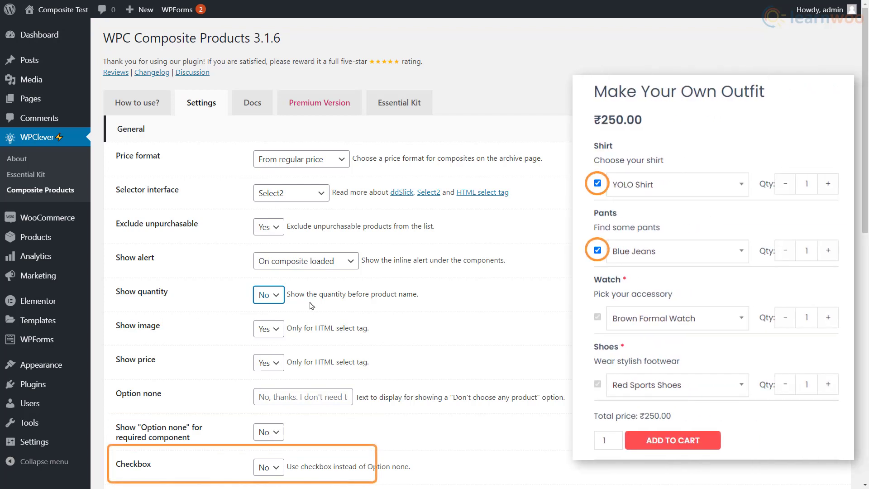
pyautogui.scroll(-5, 370, 419)
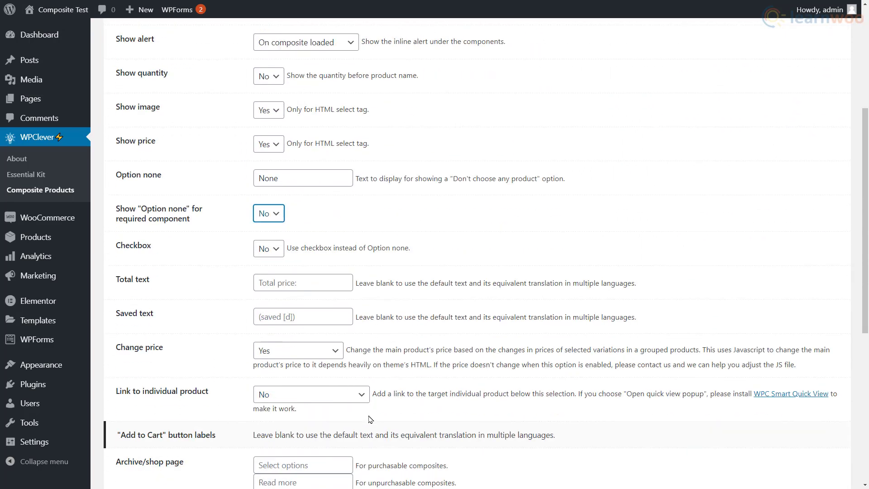
pyautogui.scroll(-3, 371, 419)
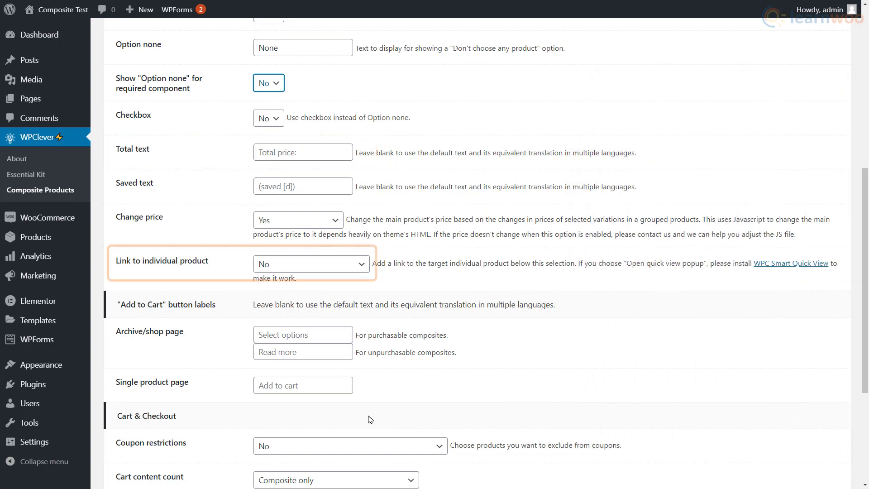
pyautogui.click(362, 267)
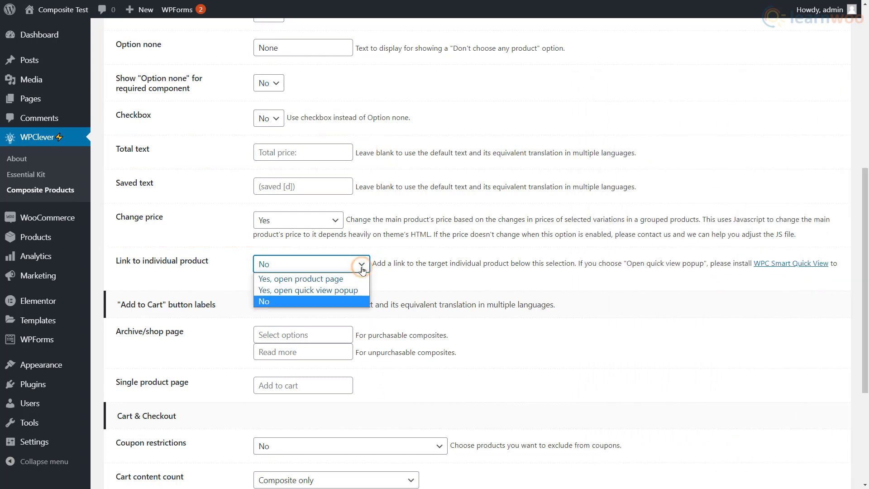
pyautogui.click(359, 281)
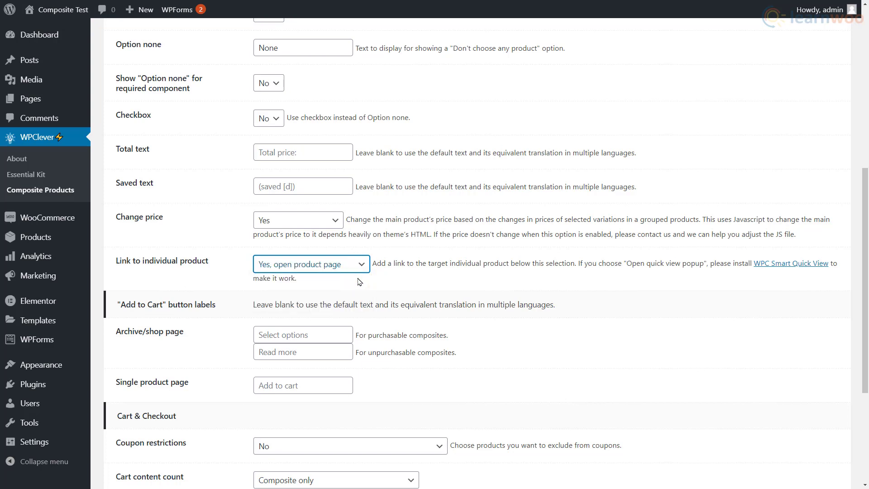
pyautogui.click(362, 267)
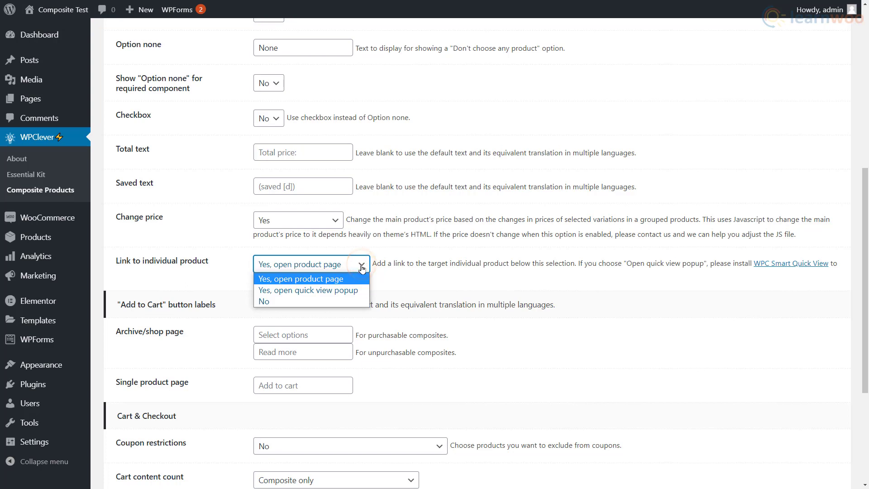
pyautogui.click(346, 300)
pyautogui.scroll(-4, 611, 310)
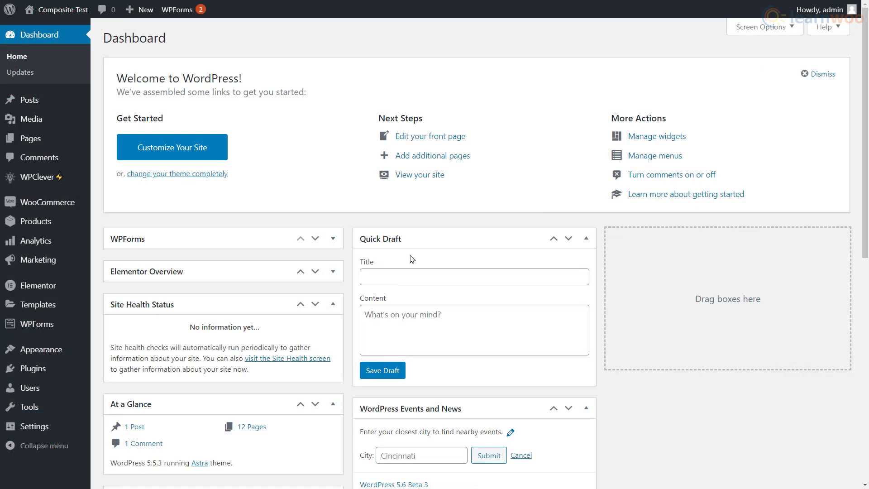
# Create a new product 'Build Your Own Car' described 'Build a custom car with our components'.
pyautogui.moveTo(57, 222)
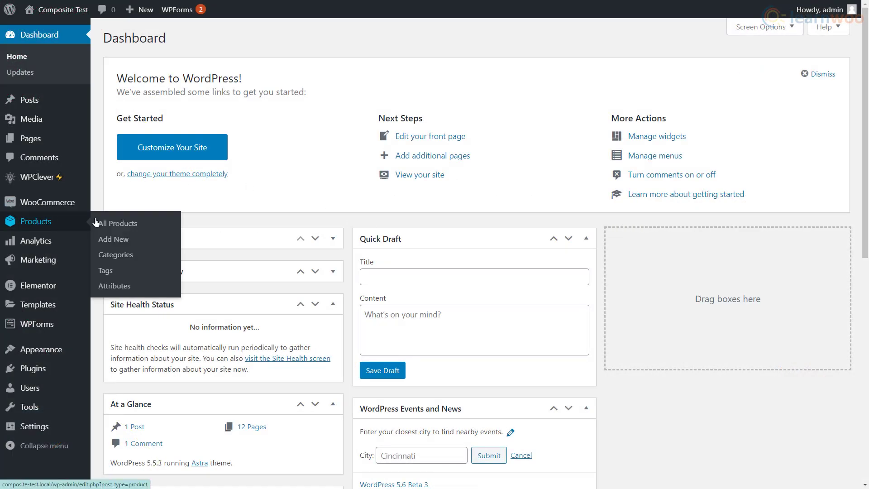
pyautogui.click(131, 240)
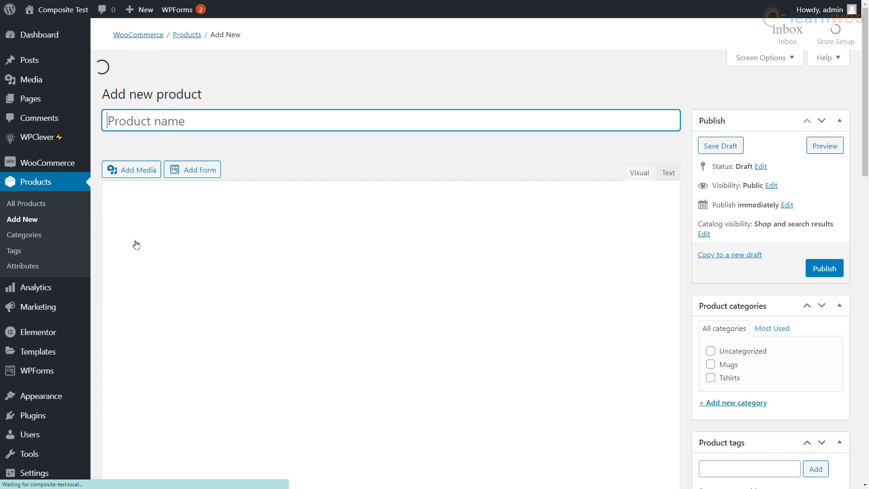
pyautogui.write('Build Your Own Car')
pyautogui.click(171, 209)
pyautogui.write('Build a custom car with our components.')
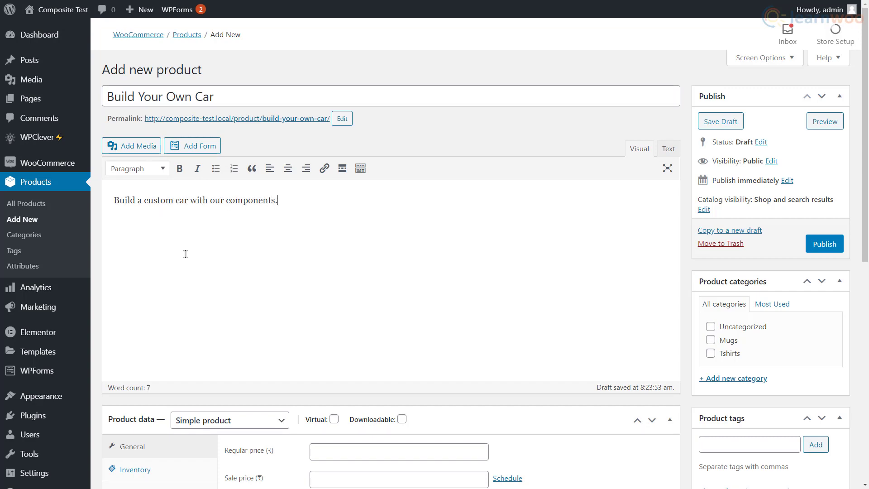
# Set the product data type to Composite product.
pyautogui.scroll(-3, 186, 253)
pyautogui.click(275, 291)
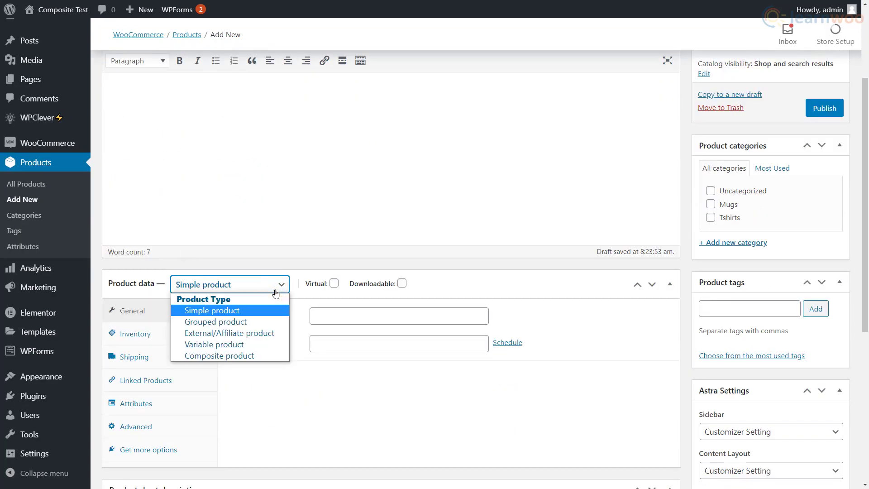
pyautogui.click(248, 356)
pyautogui.scroll(-4, 224, 364)
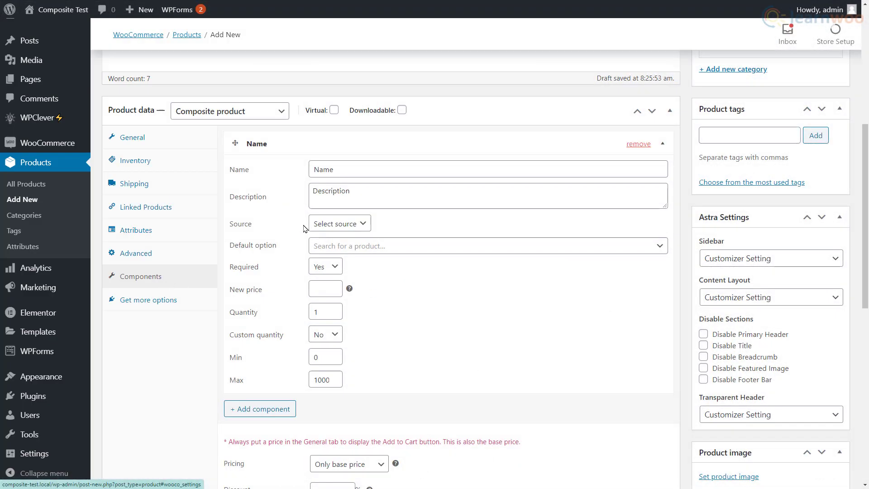
# Name the first component 'Color' with description 'Choose a color for your car'.
pyautogui.click(335, 171)
pyautogui.doubleClick(335, 171)
pyautogui.write('Color')
pyautogui.press('Tab')
pyautogui.write('Choose a color for your car')
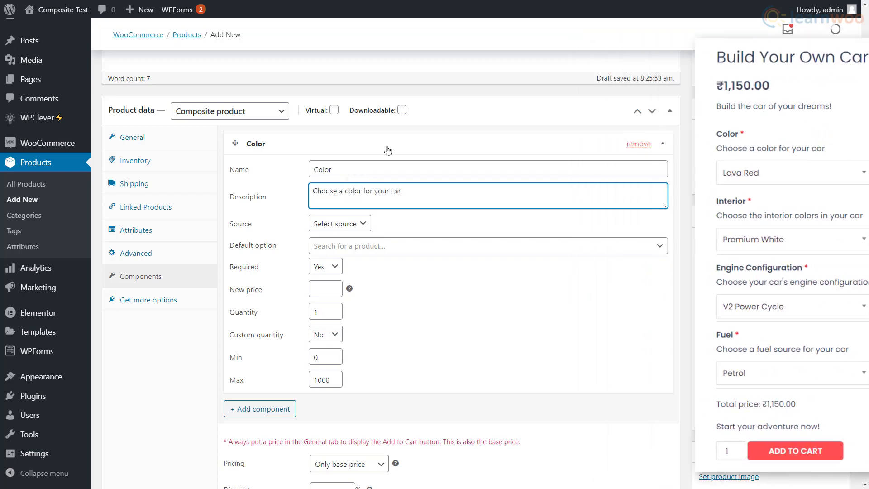
# Source Color from the Lava Red, Ocean Blue, Grassy Green and Royal Purple products.
pyautogui.click(363, 225)
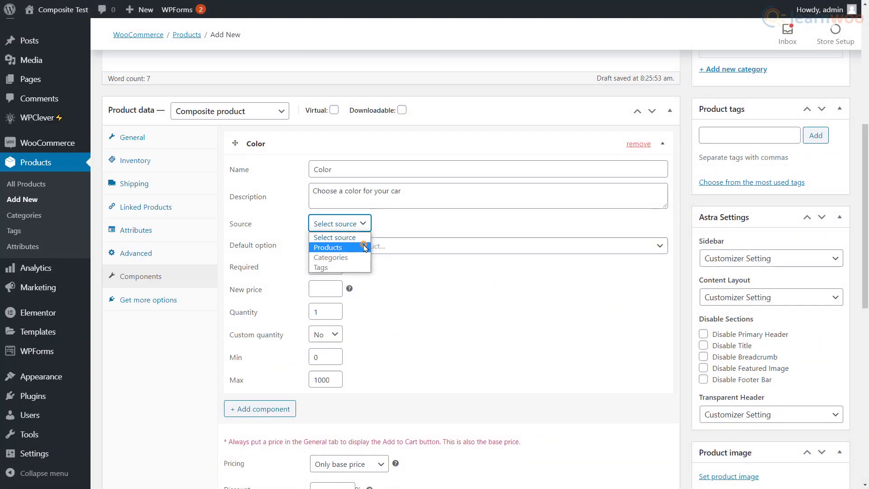
pyautogui.click(365, 248)
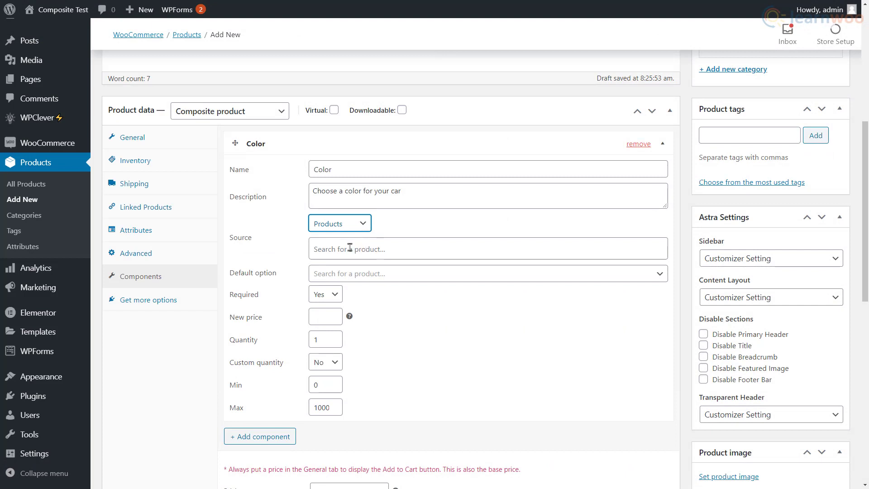
pyautogui.click(350, 248)
pyautogui.write('red')
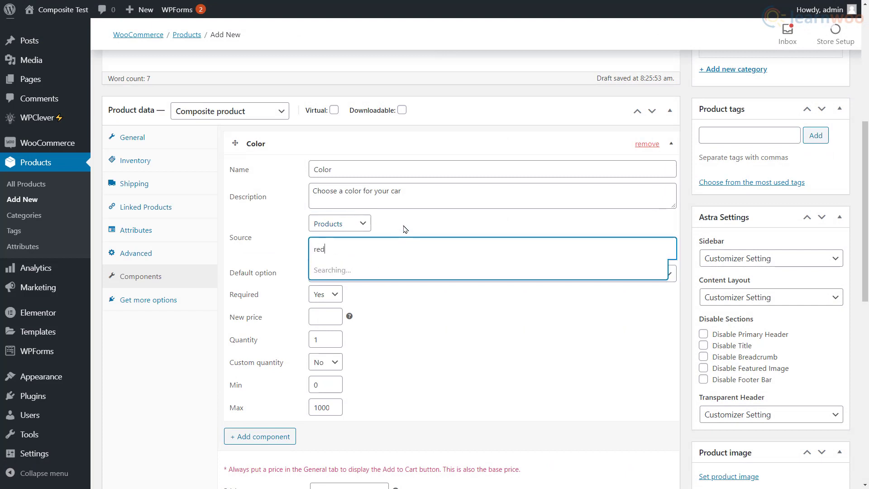
pyautogui.click(384, 273)
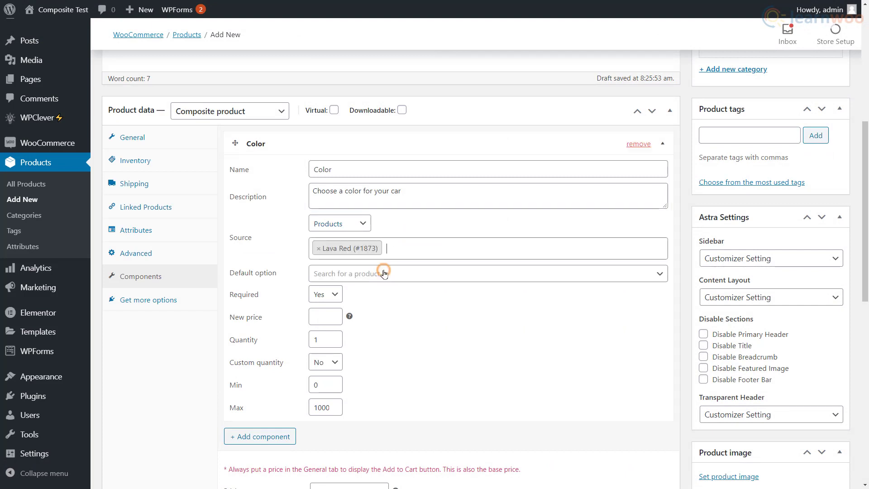
pyautogui.click(392, 248)
pyautogui.write('blue')
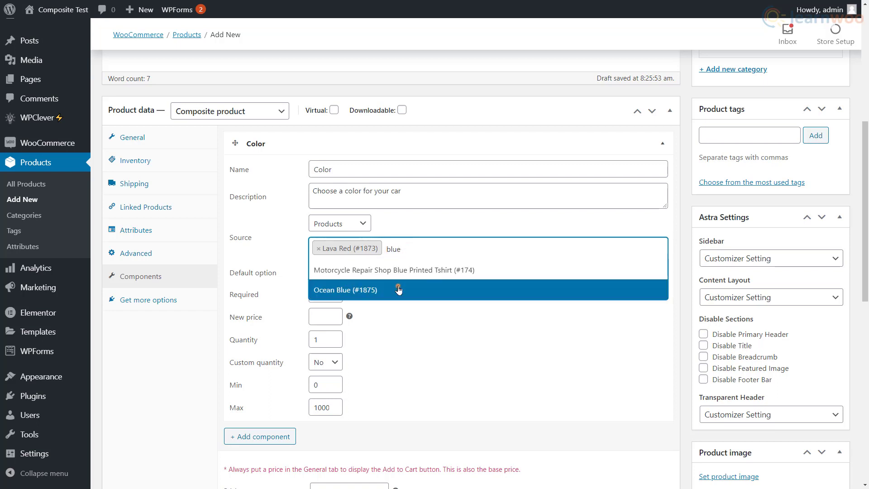
pyautogui.click(398, 289)
pyautogui.click(475, 249)
pyautogui.write('green')
pyautogui.click(470, 307)
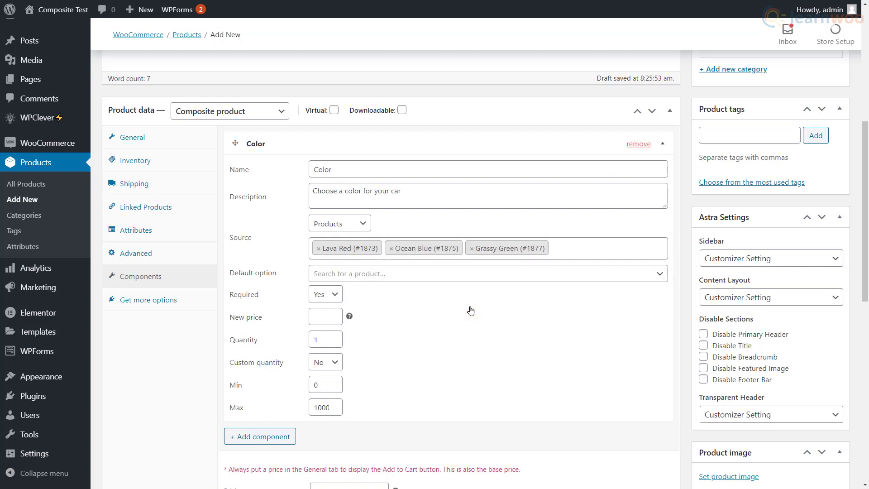
pyautogui.write('purple')
pyautogui.click(458, 274)
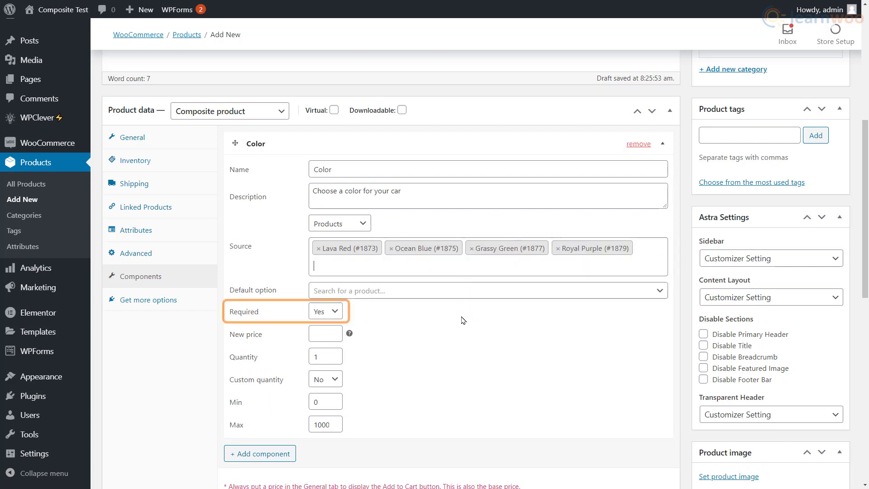
# Keep Color required, price it 500, allow custom quantity up to 3, and add another component.
pyautogui.click(333, 313)
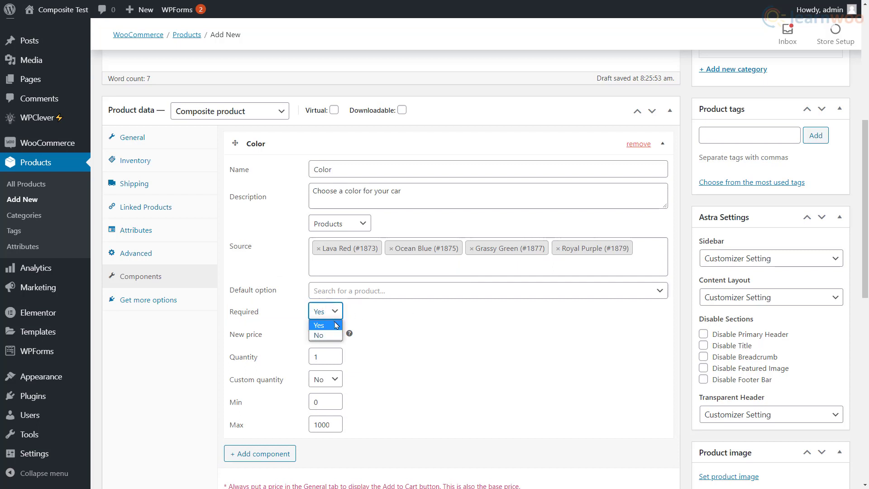
pyautogui.click(336, 325)
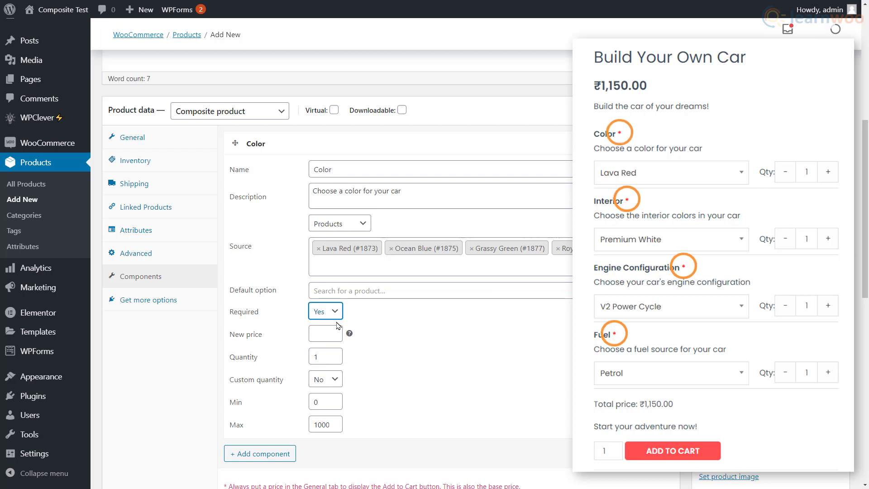
pyautogui.press('Tab')
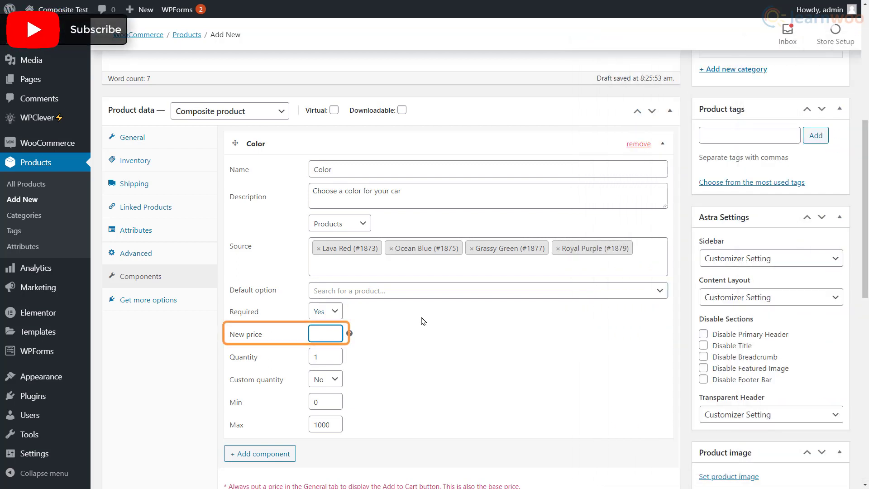
pyautogui.write('500')
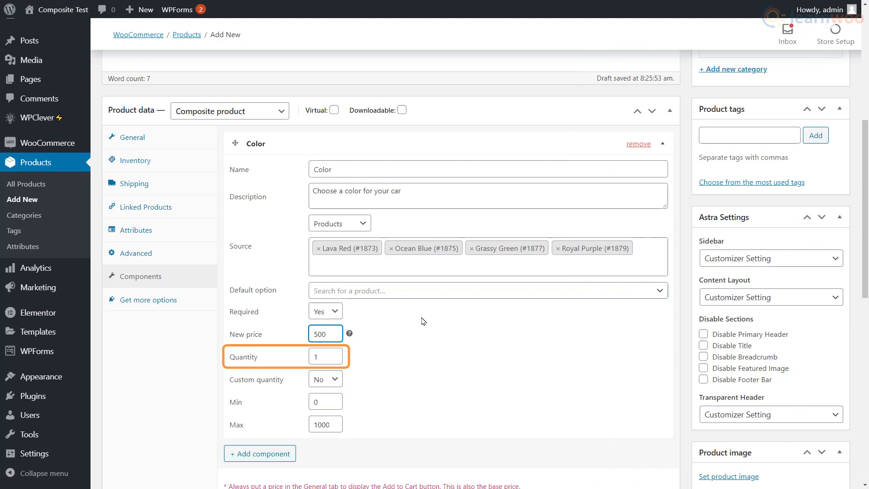
pyautogui.click(340, 384)
pyautogui.click(333, 400)
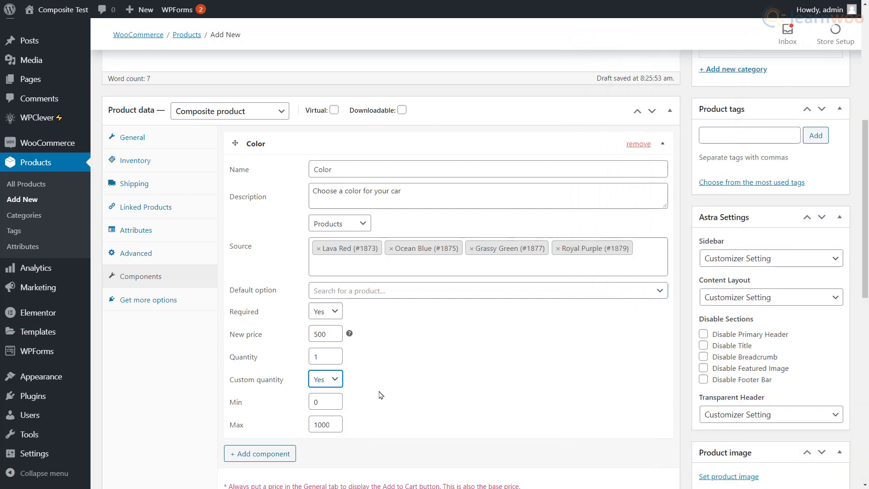
pyautogui.press('Tab')
pyautogui.press('Tab')
pyautogui.write('3')
pyautogui.click(273, 458)
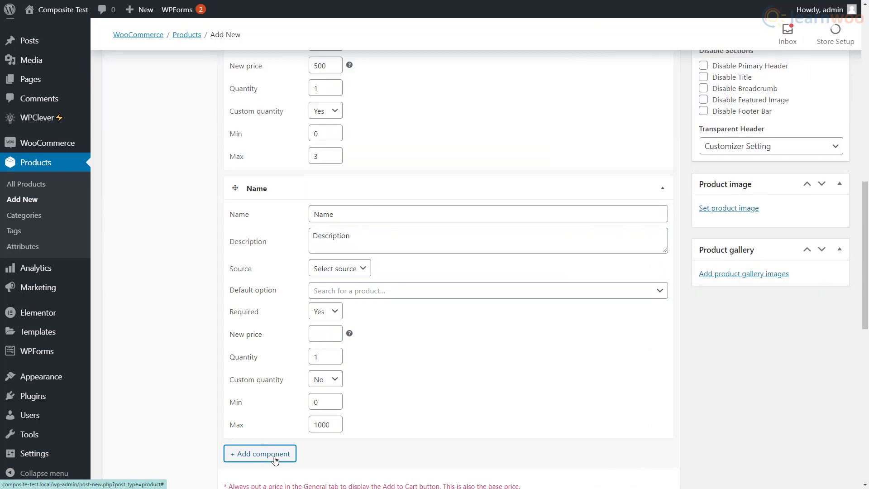
# Name the new component 'Interior' with description 'Choose the interior colors in your car'.
pyautogui.click(349, 217)
pyautogui.write('Interior')
pyautogui.click(357, 236)
pyautogui.write('Choose the interior colors in your car')
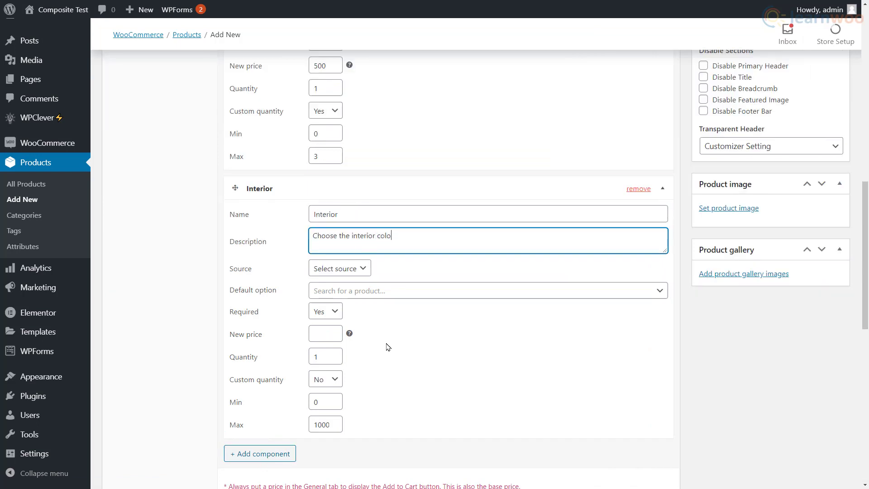
# Source Interior from white, black and yellow products (Premium White, Sporty Yellow) with custom quantity.
pyautogui.click(339, 268)
pyautogui.click(335, 281)
pyautogui.click(407, 293)
pyautogui.write('white')
pyautogui.click(383, 369)
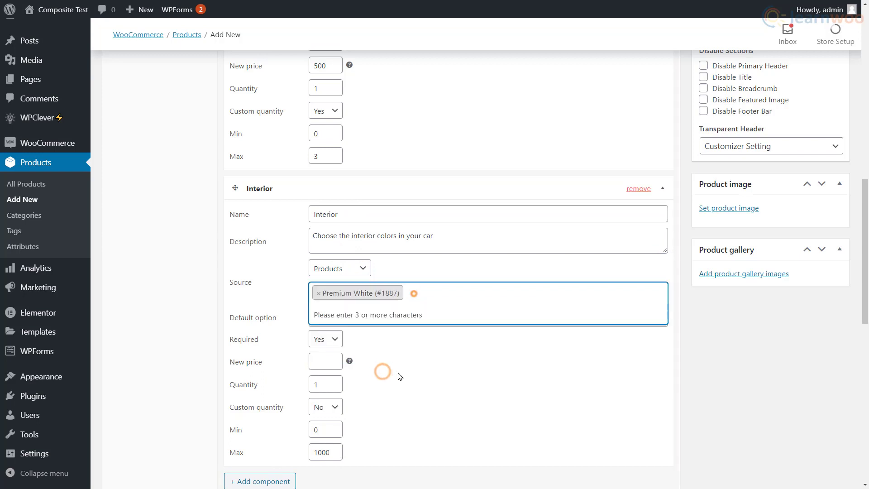
pyautogui.write('black')
pyautogui.click(384, 318)
pyautogui.write('yellow')
pyautogui.click(410, 369)
pyautogui.scroll(-4, 371, 367)
pyautogui.click(325, 234)
pyautogui.click(334, 256)
# Add an 'Engine Configuration' component described 'Choose your car's engine configuration'.
pyautogui.click(276, 309)
pyautogui.scroll(-4, 425, 330)
pyautogui.write('Engine Configuration')
pyautogui.press('Tab')
pyautogui.write("Choose your car's engine configuration")
# Source engine options from the V2 Power Cycle, V6 and V8 Electric Cycle products.
pyautogui.click(340, 219)
pyautogui.click(337, 231)
pyautogui.click(408, 242)
pyautogui.write('v2')
pyautogui.click(369, 266)
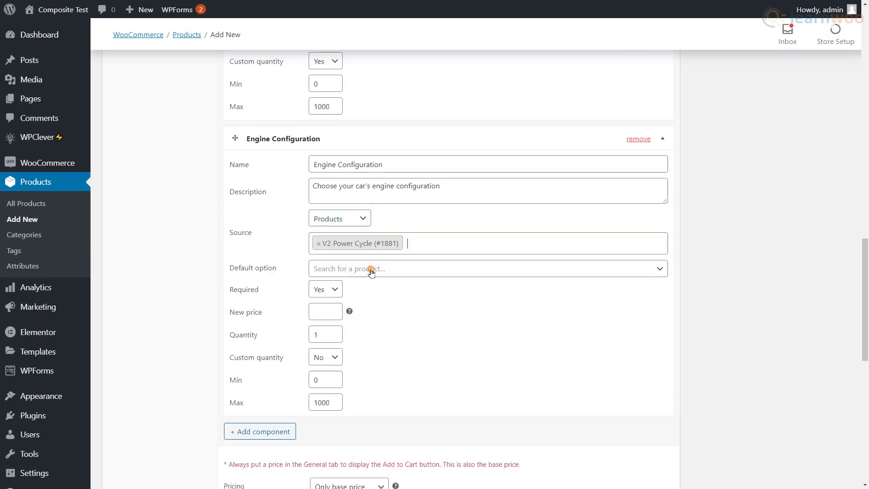
pyautogui.write('v6')
pyautogui.click(389, 270)
pyautogui.write('v8')
pyautogui.click(421, 267)
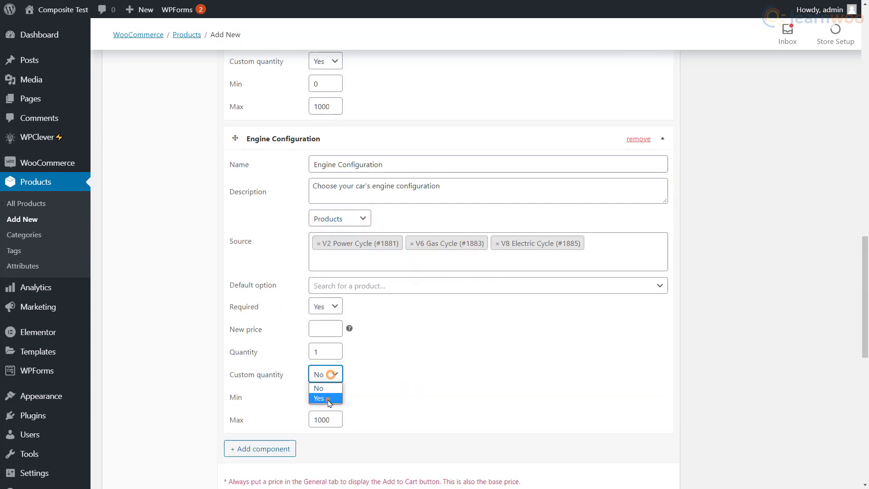
# Add a 'Fuel' component described 'Choose a fuel source for your car'.
pyautogui.click(274, 450)
pyautogui.scroll(-6, 274, 450)
pyautogui.click(352, 169)
pyautogui.write('Fuel')
pyautogui.press('Tab')
pyautogui.write('Choose a fuel source for your car')
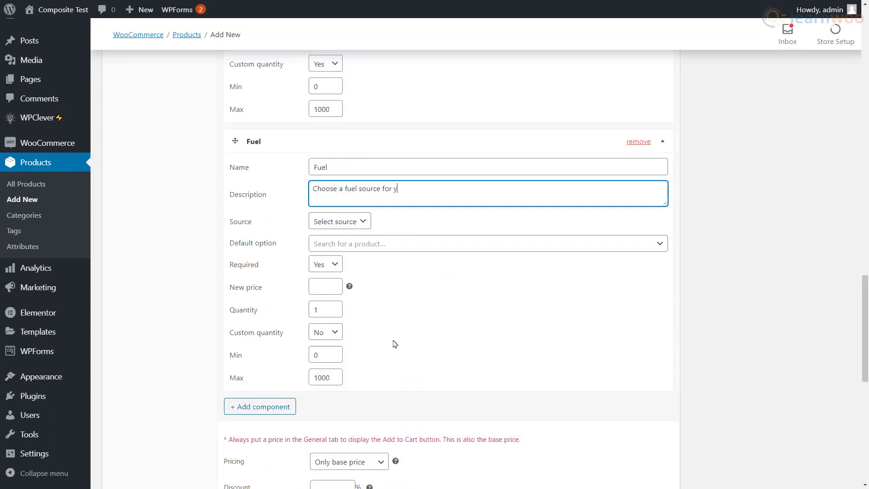
# Set Fuel's source to Products and add the Petrol and Diesel products.
pyautogui.click(358, 221)
pyautogui.click(328, 245)
pyautogui.click(407, 244)
pyautogui.write('pe')
pyautogui.click(363, 254)
pyautogui.write('die')
pyautogui.click(374, 263)
pyautogui.click(374, 284)
# Set the composite pricing mode to Exclude base price.
pyautogui.scroll(-7, 695, 385)
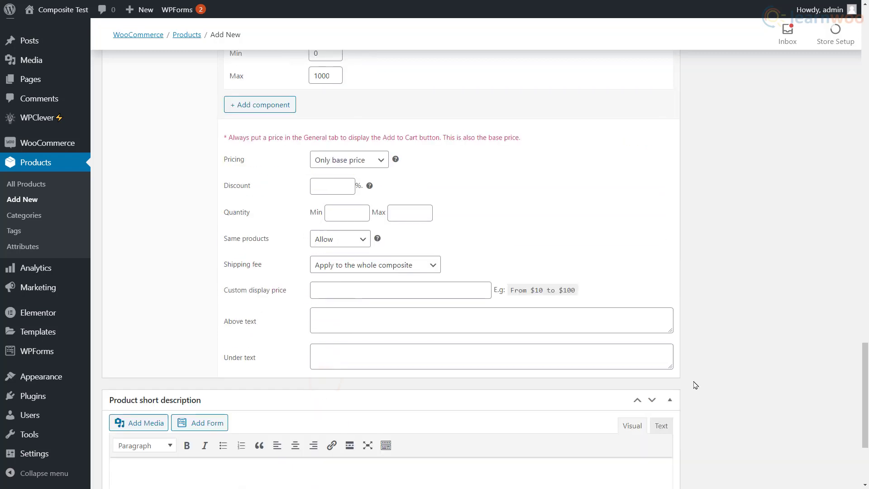
pyautogui.click(382, 164)
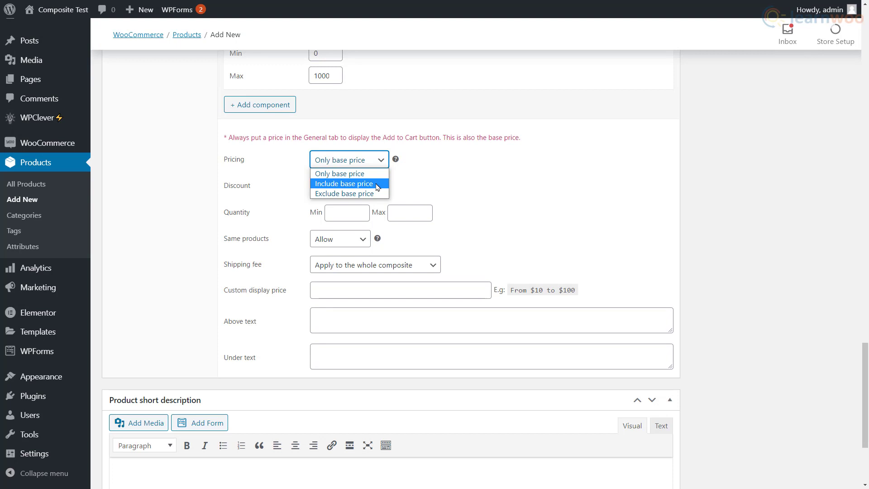
pyautogui.click(379, 193)
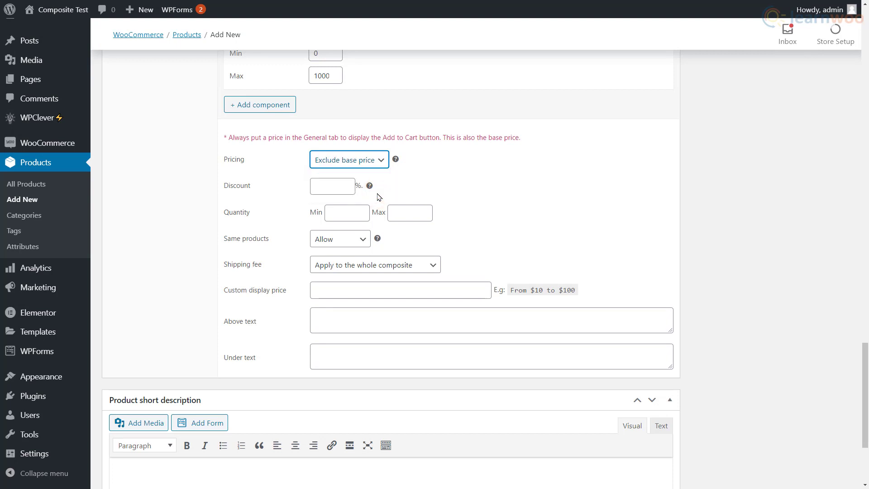
# Enter 599 as the regular price in the General tab.
pyautogui.scroll(20, 379, 197)
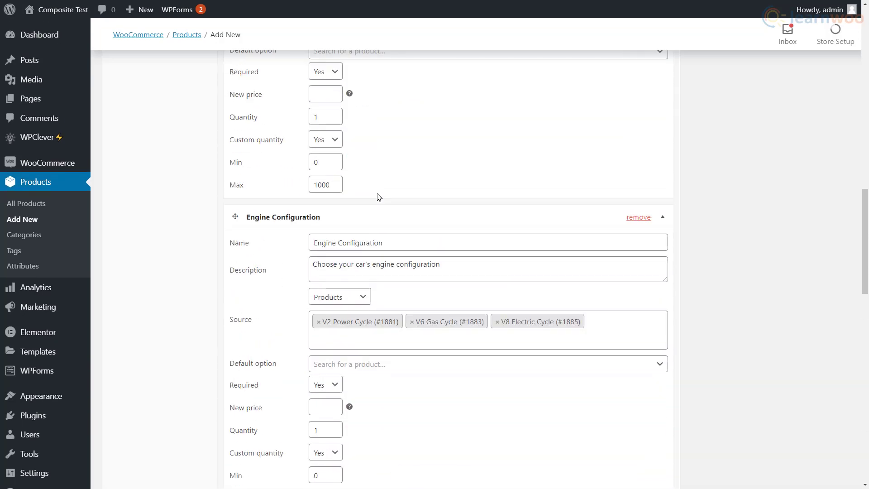
pyautogui.scroll(7, 379, 197)
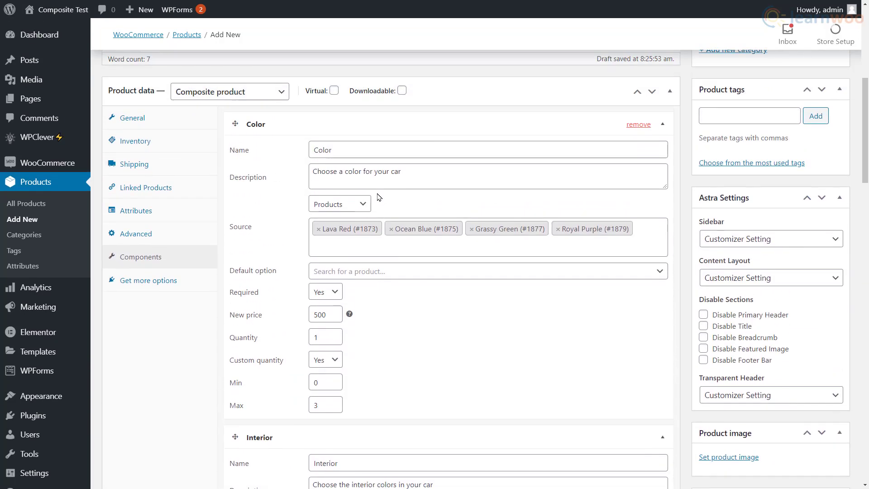
pyautogui.click(152, 120)
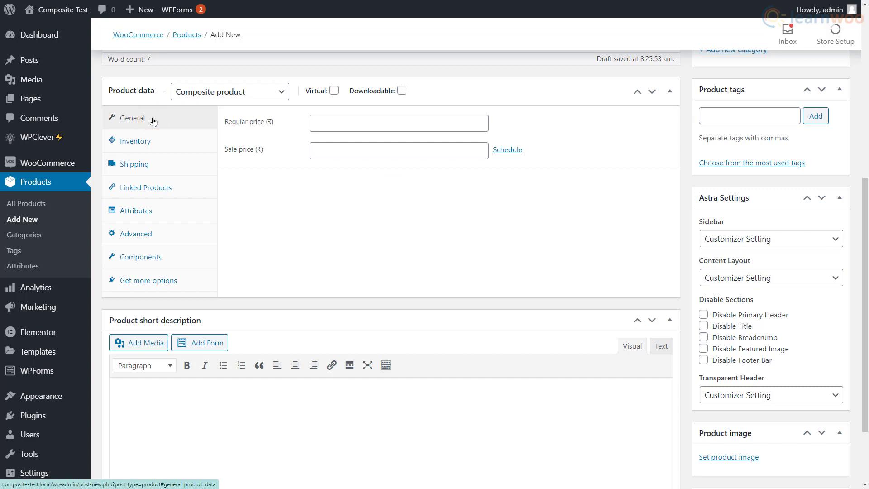
pyautogui.click(331, 124)
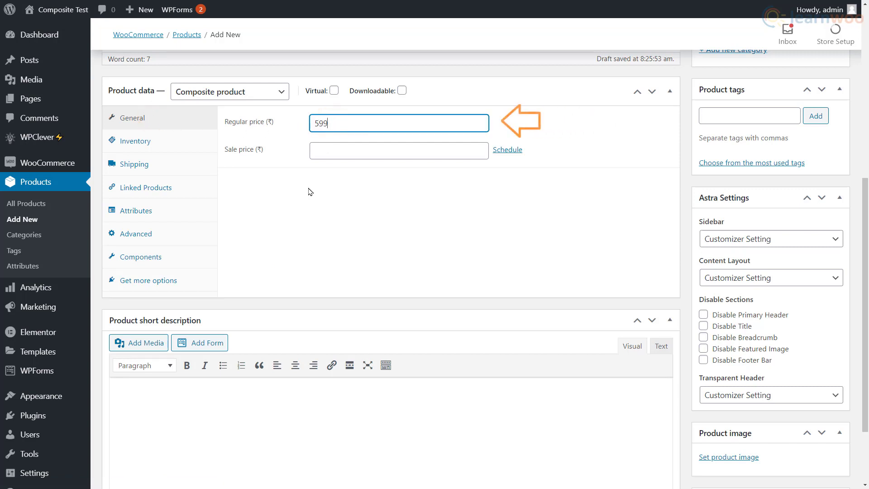
pyautogui.click(167, 257)
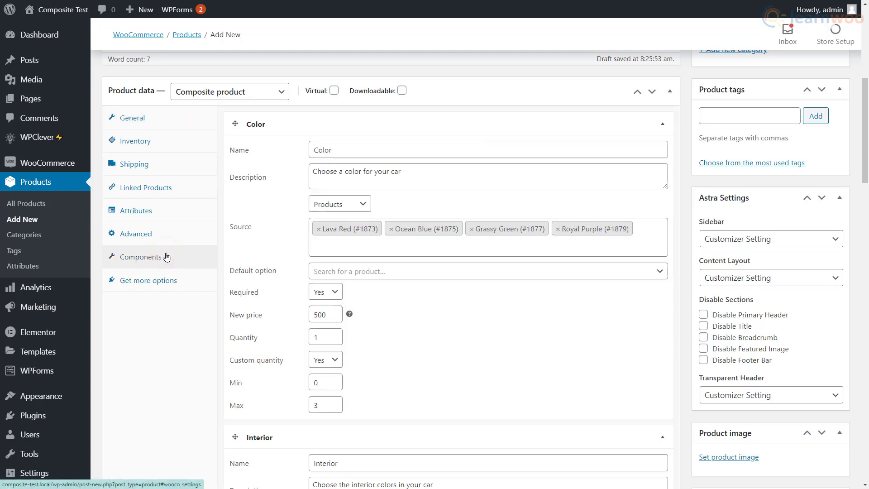
# Give the composite a 10% discount and an order quantity range of 1 to 3.
pyautogui.scroll(-20, 405, 269)
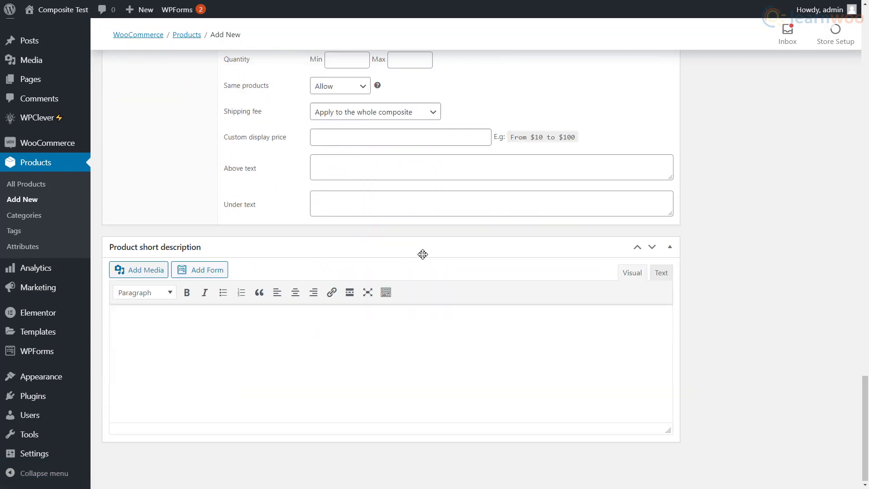
pyautogui.scroll(3, 430, 255)
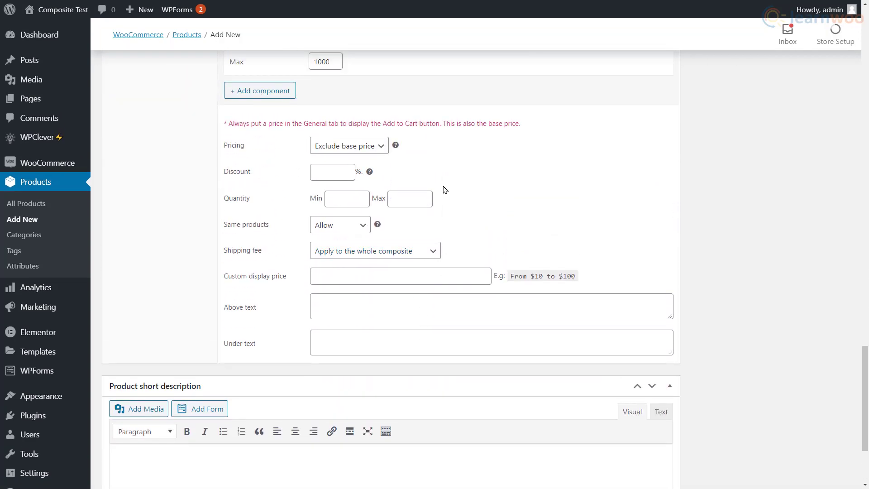
pyautogui.click(336, 170)
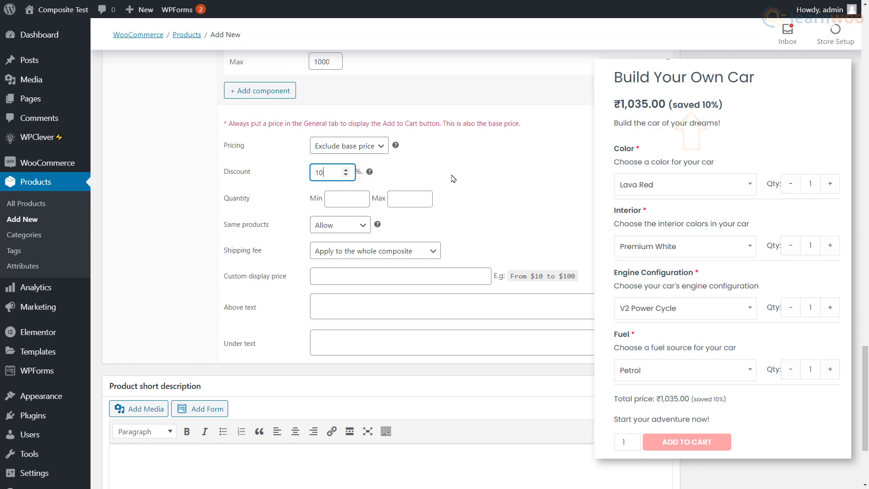
pyautogui.click(362, 202)
pyautogui.write('1')
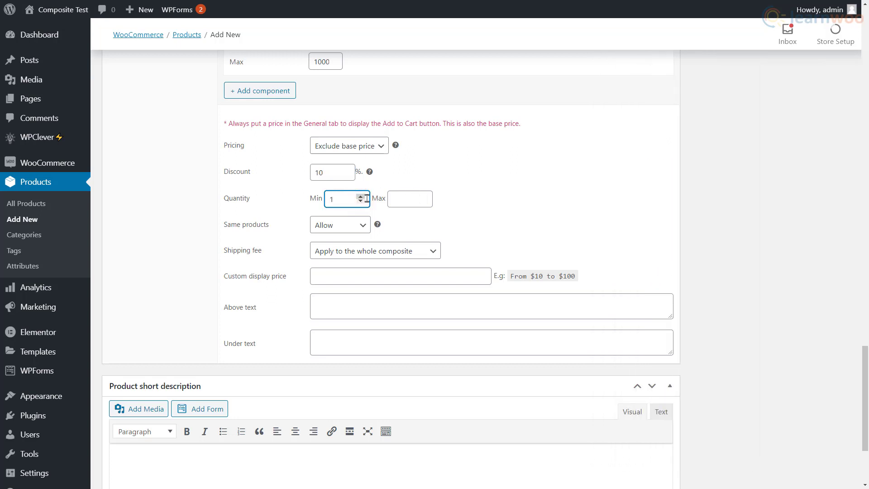
pyautogui.click(424, 199)
pyautogui.write('3')
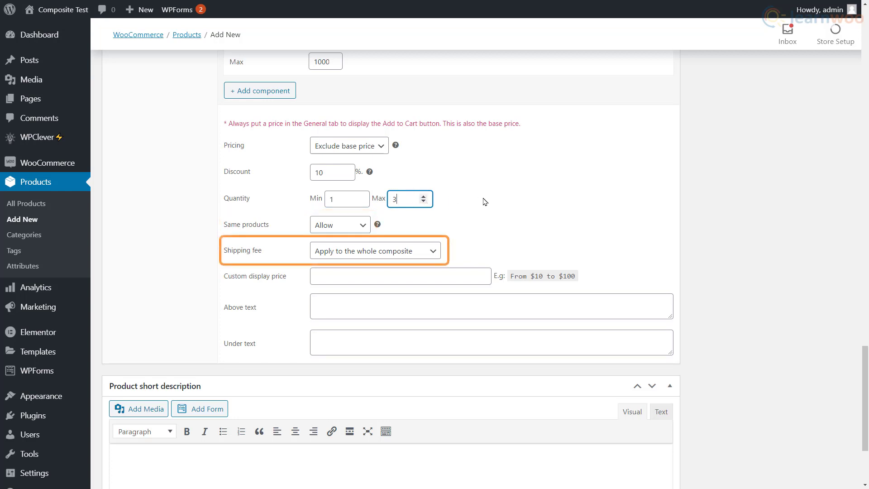
# Keep shipping fee, display 'Starting from $899', with 'Build the car of your dreams!' above and 'Start your adventure now!' below.
pyautogui.click(435, 252)
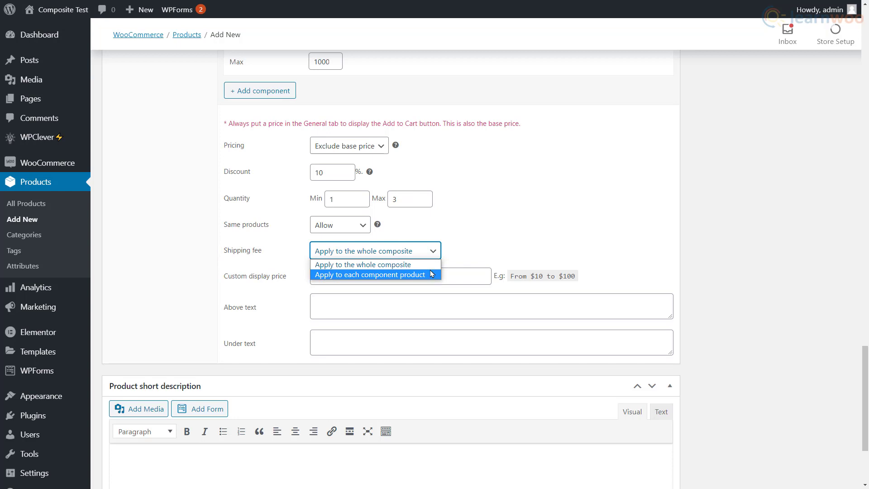
pyautogui.click(431, 265)
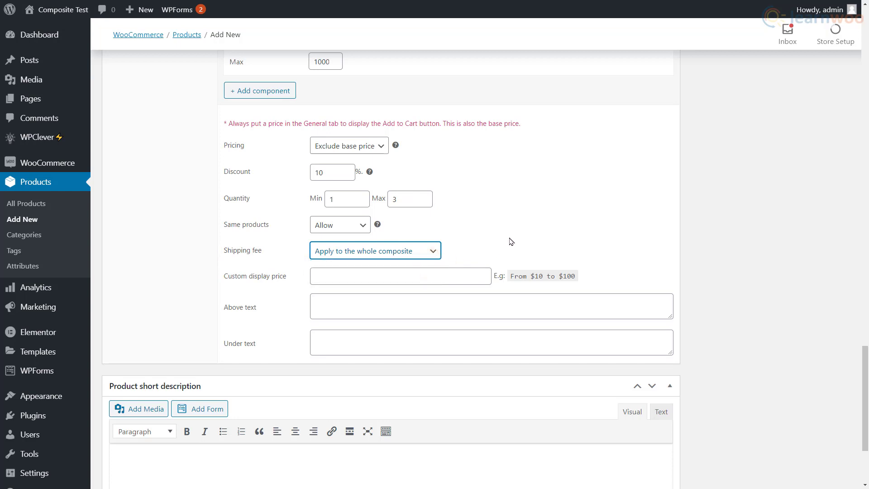
pyautogui.click(467, 275)
pyautogui.write('Starting from $899')
pyautogui.click(487, 302)
pyautogui.write('Build the car of your dreams!')
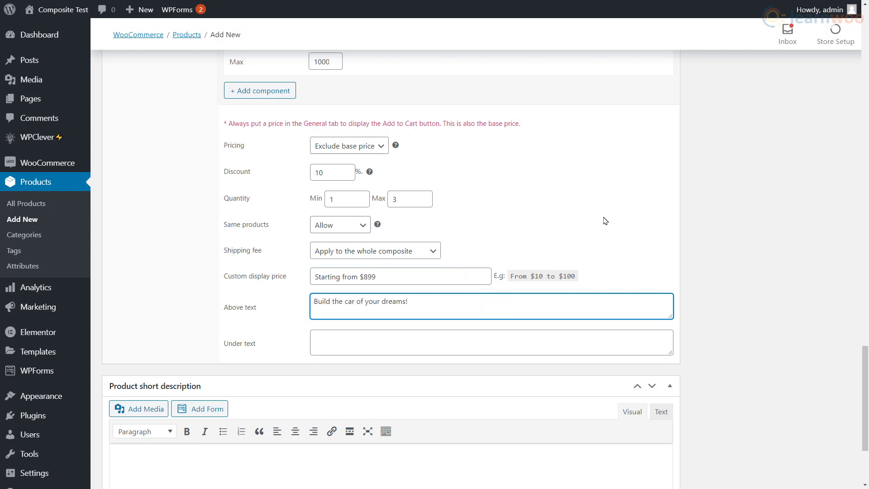
pyautogui.click(500, 343)
pyautogui.write('Start your adventure now!')
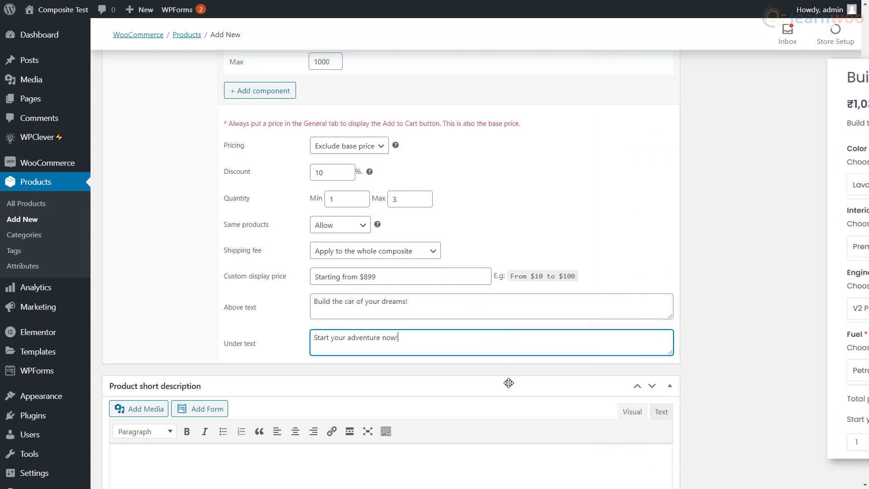
# Make the red car picture the product image, then publish Build Your Own Car.
pyautogui.scroll(20, 509, 383)
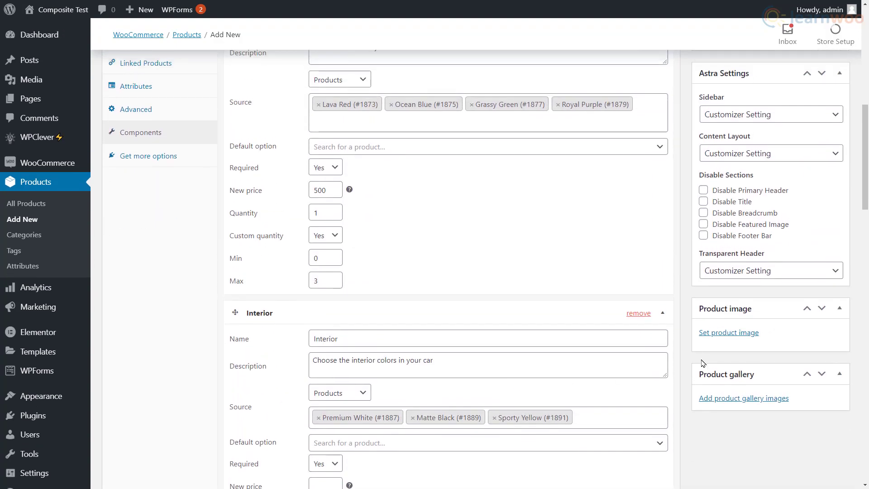
pyautogui.click(724, 326)
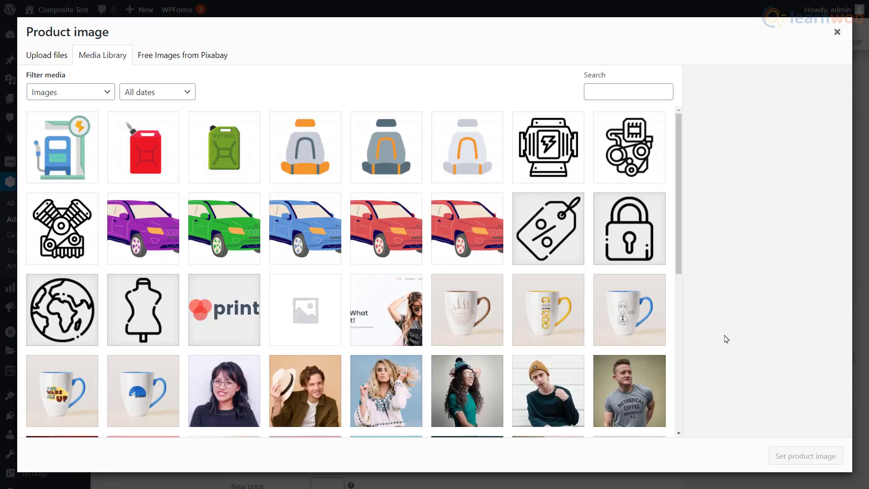
pyautogui.click(407, 245)
pyautogui.click(803, 457)
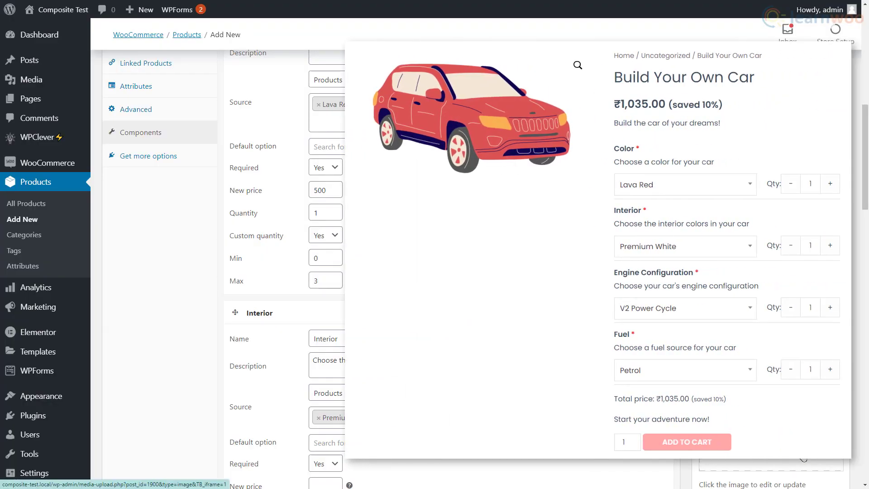
pyautogui.scroll(9, 804, 455)
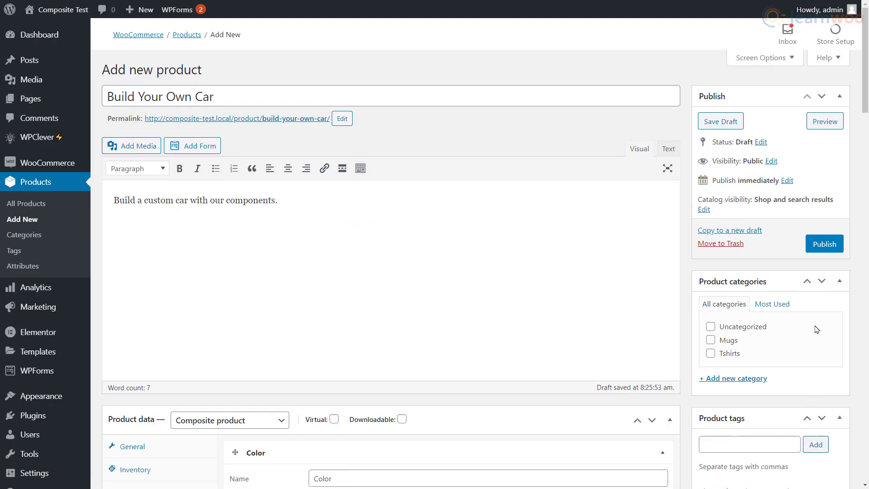
pyautogui.click(824, 243)
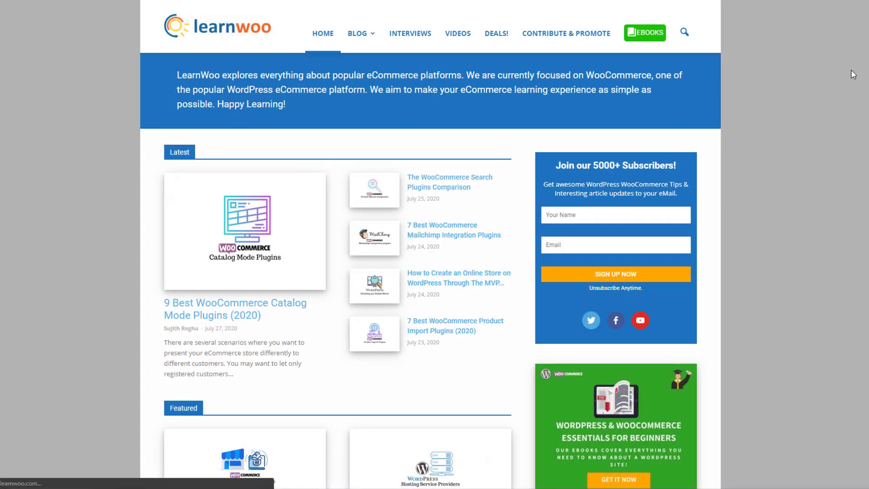
# Scroll down the LearnWoo homepage past the Latest and Featured sections to the How To articles.
pyautogui.scroll(-3, 867, 70)
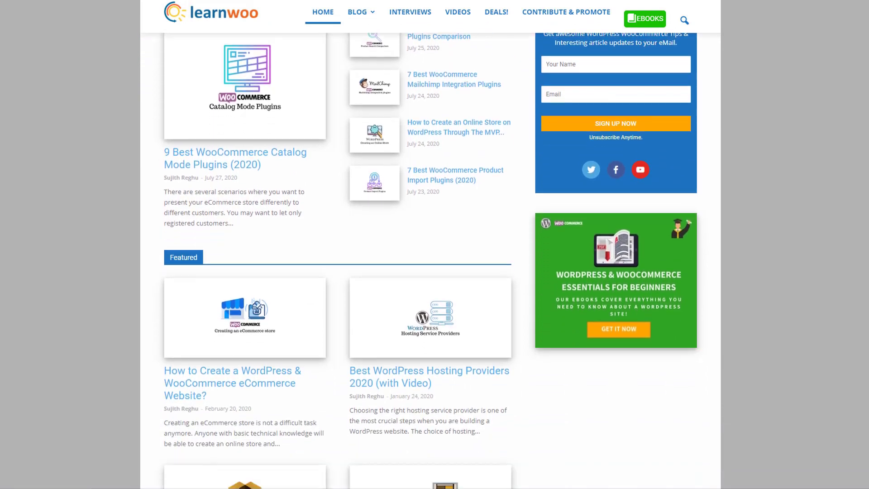
pyautogui.scroll(-6, 429, 245)
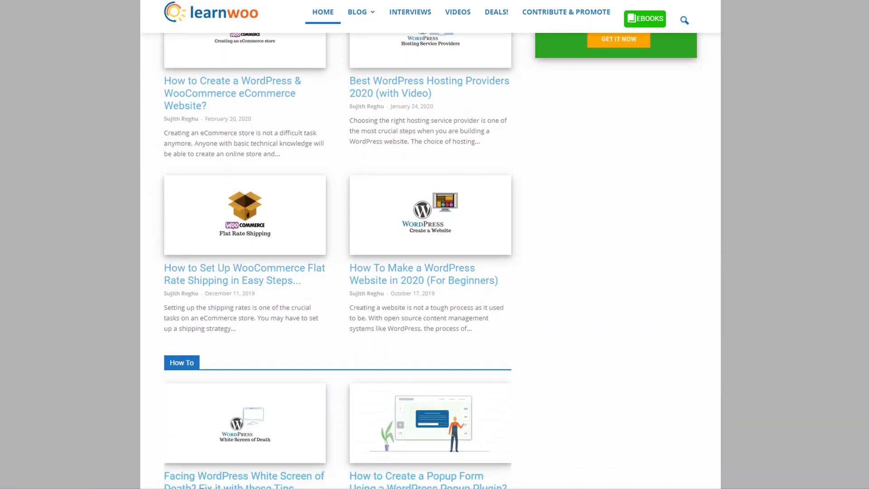
pyautogui.scroll(-4, 430, 244)
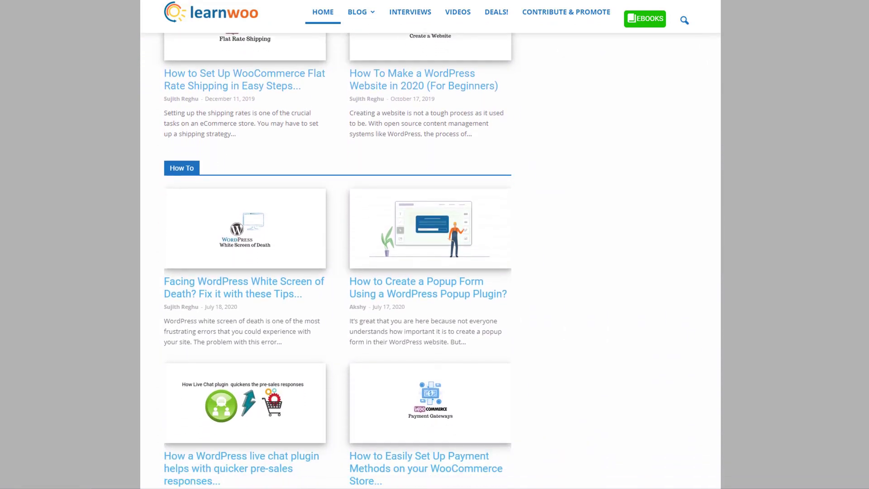